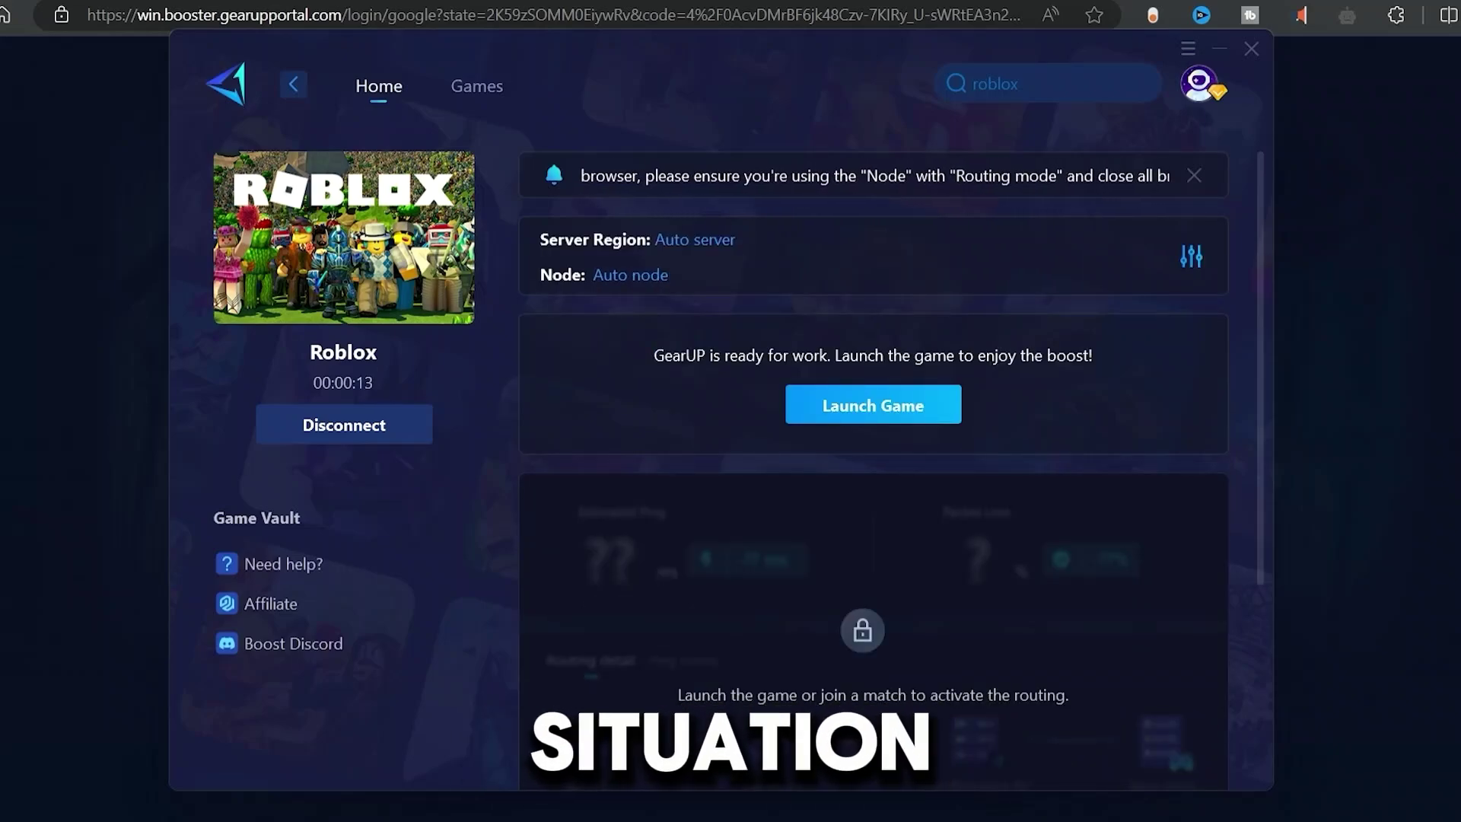
Launch Roblox from the GearUP booster and start the Driving Empire Car Racing experience from the charts
left_click(873, 404)
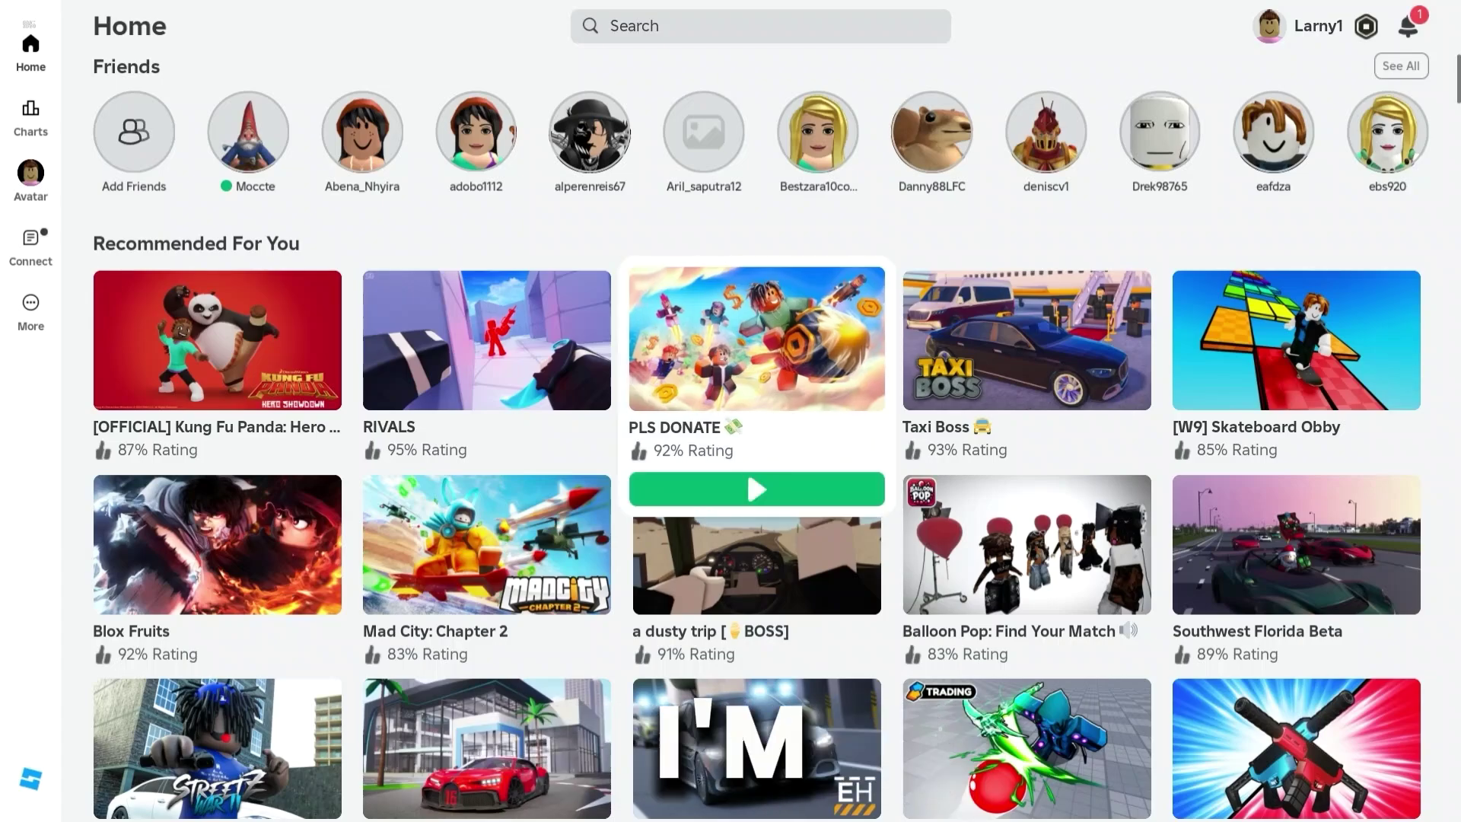
left_click(30, 118)
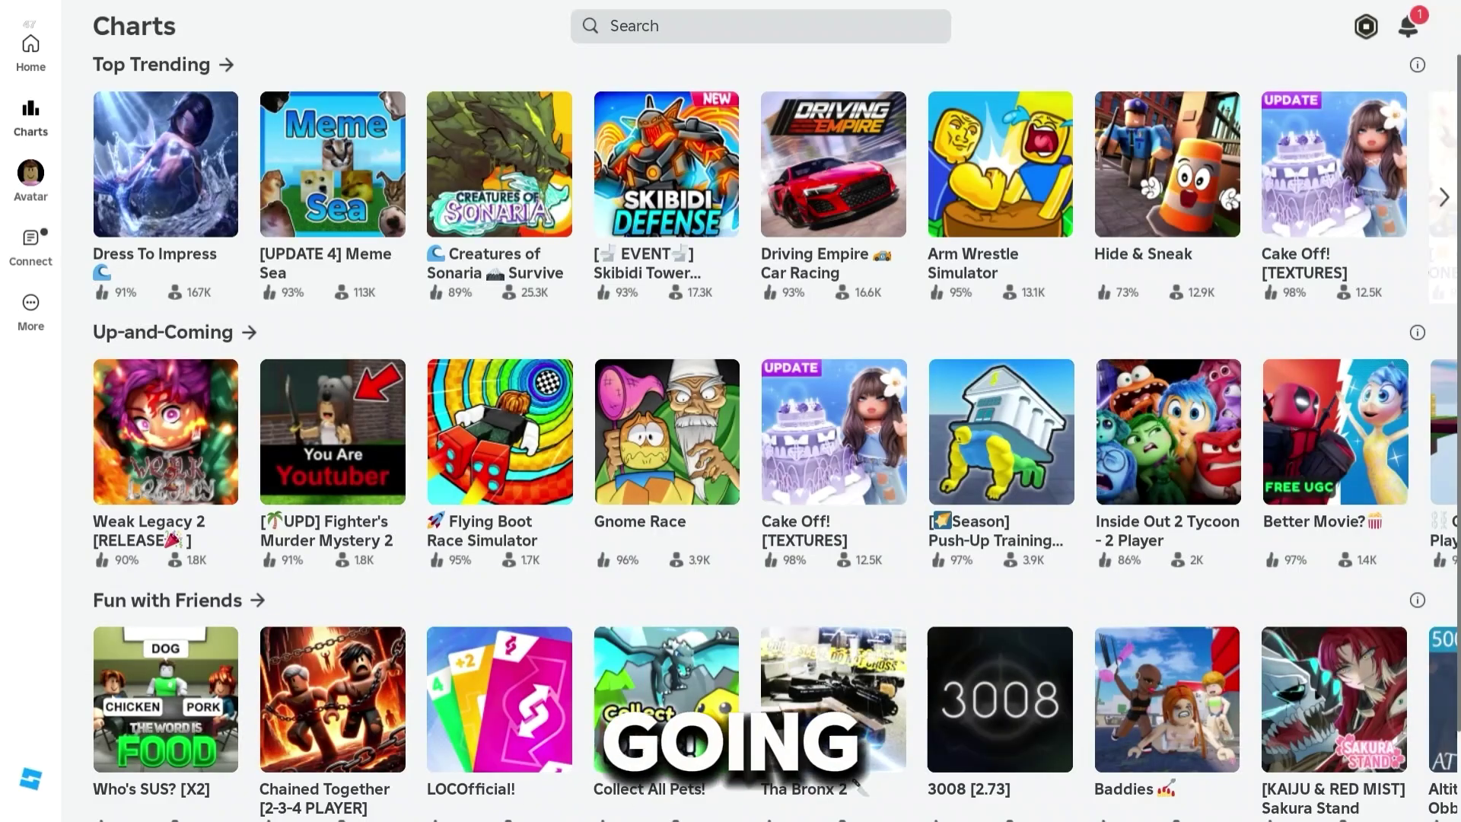
left_click(833, 164)
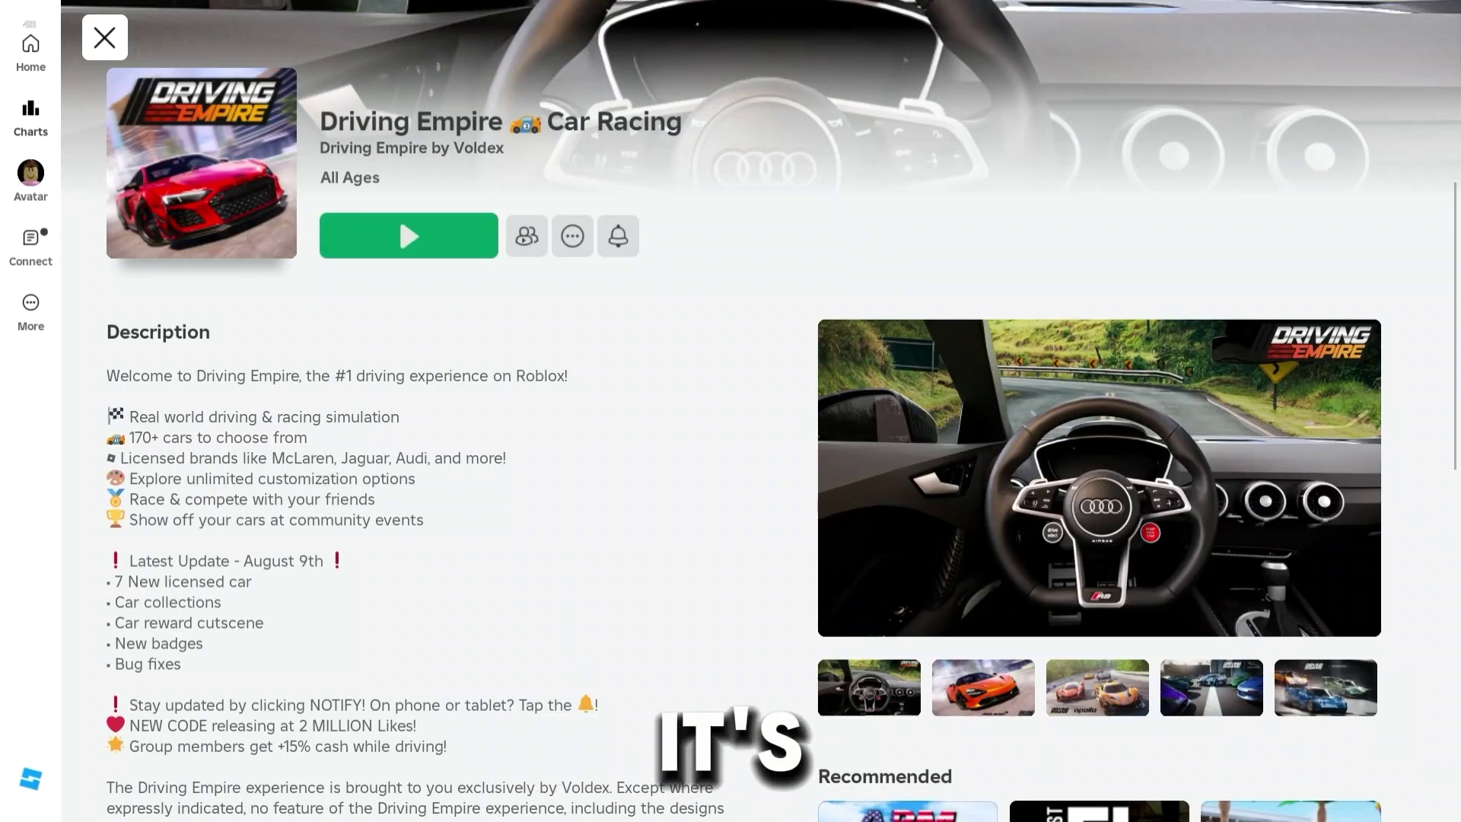
left_click(398, 217)
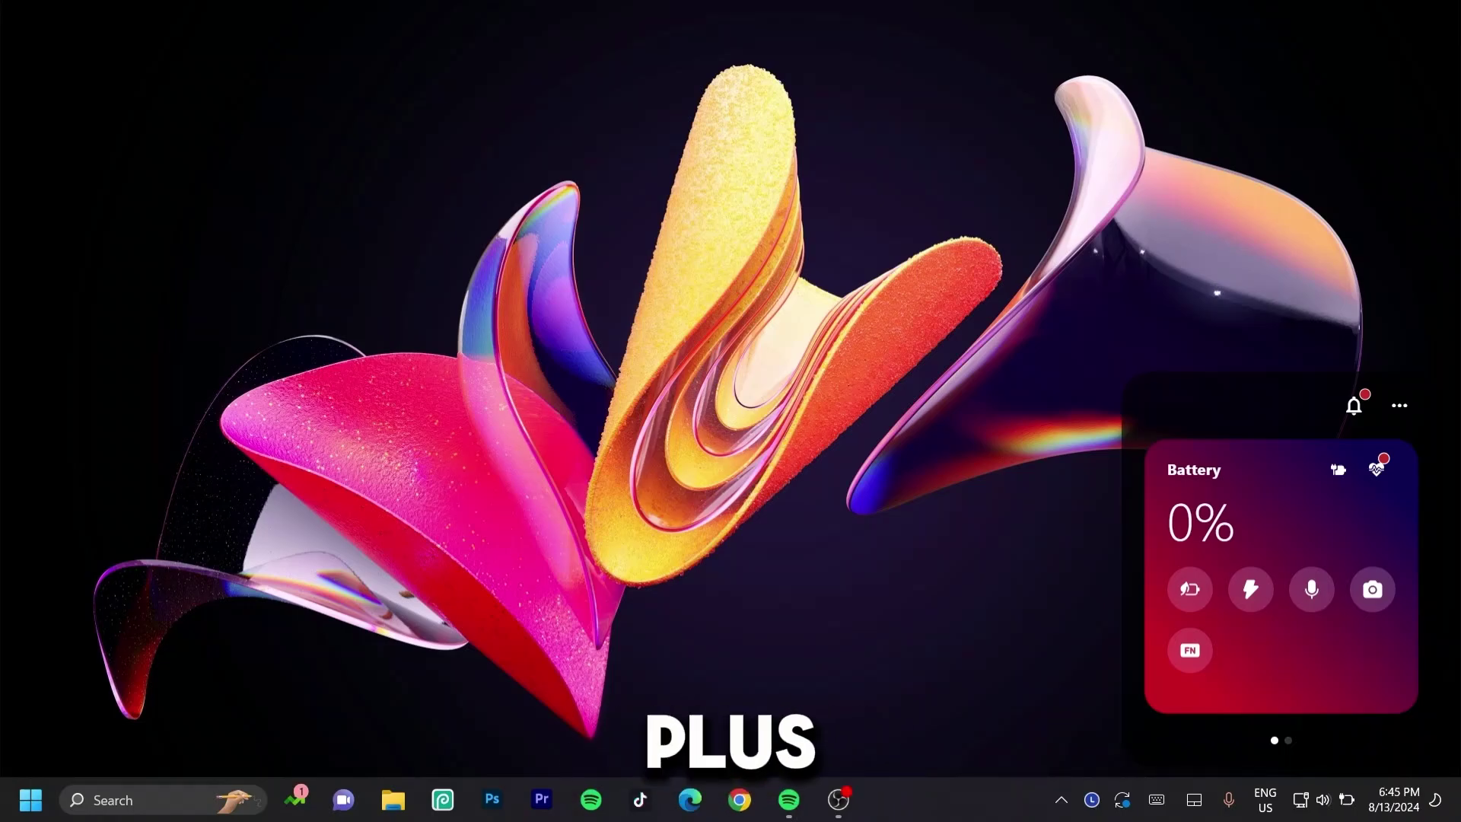
Sort the running processes in Task Manager by network usage and end the Microsoft Edge task
key("ctrl+shift+Escape")
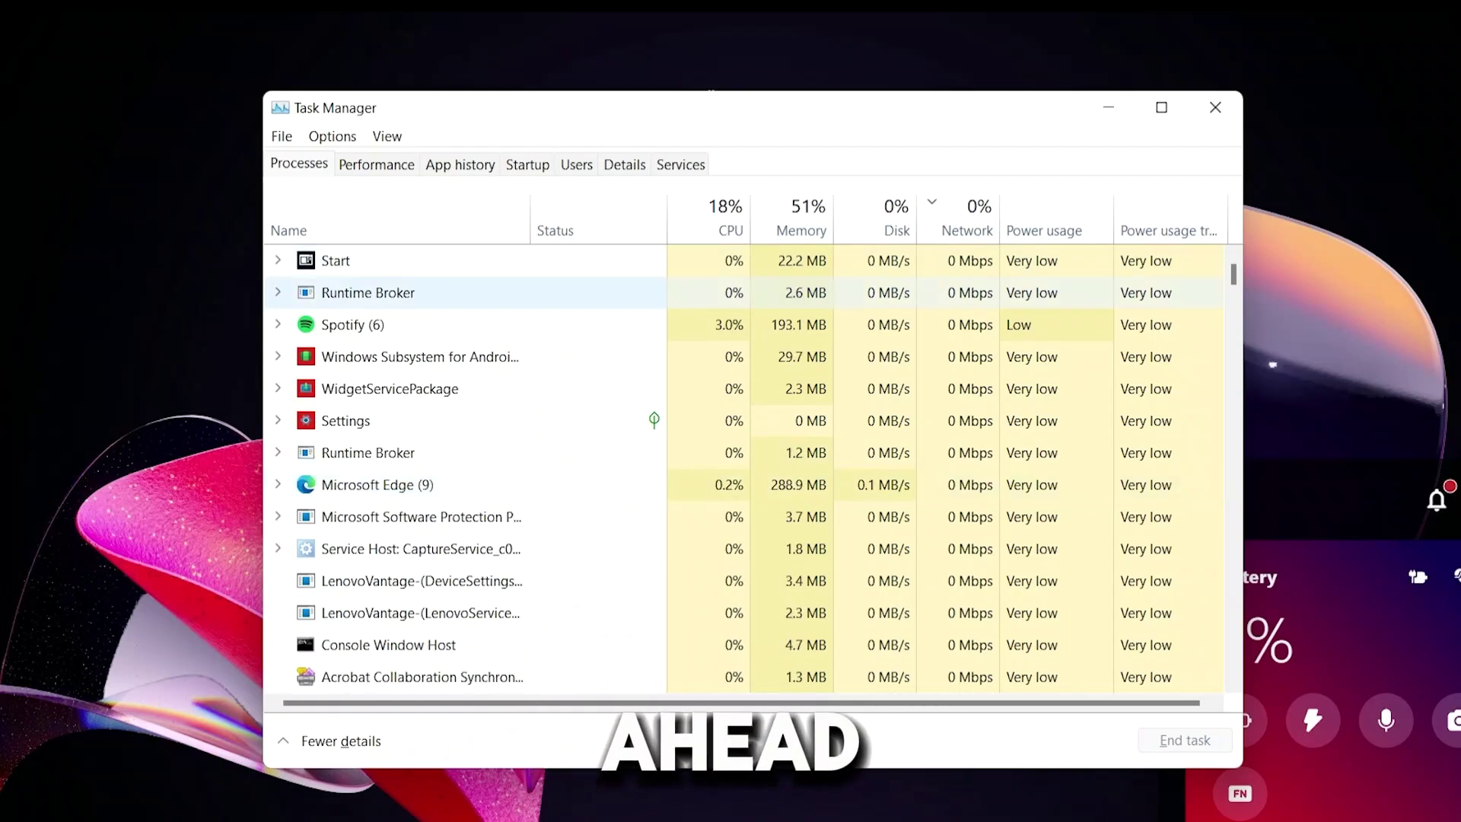
left_click(958, 219)
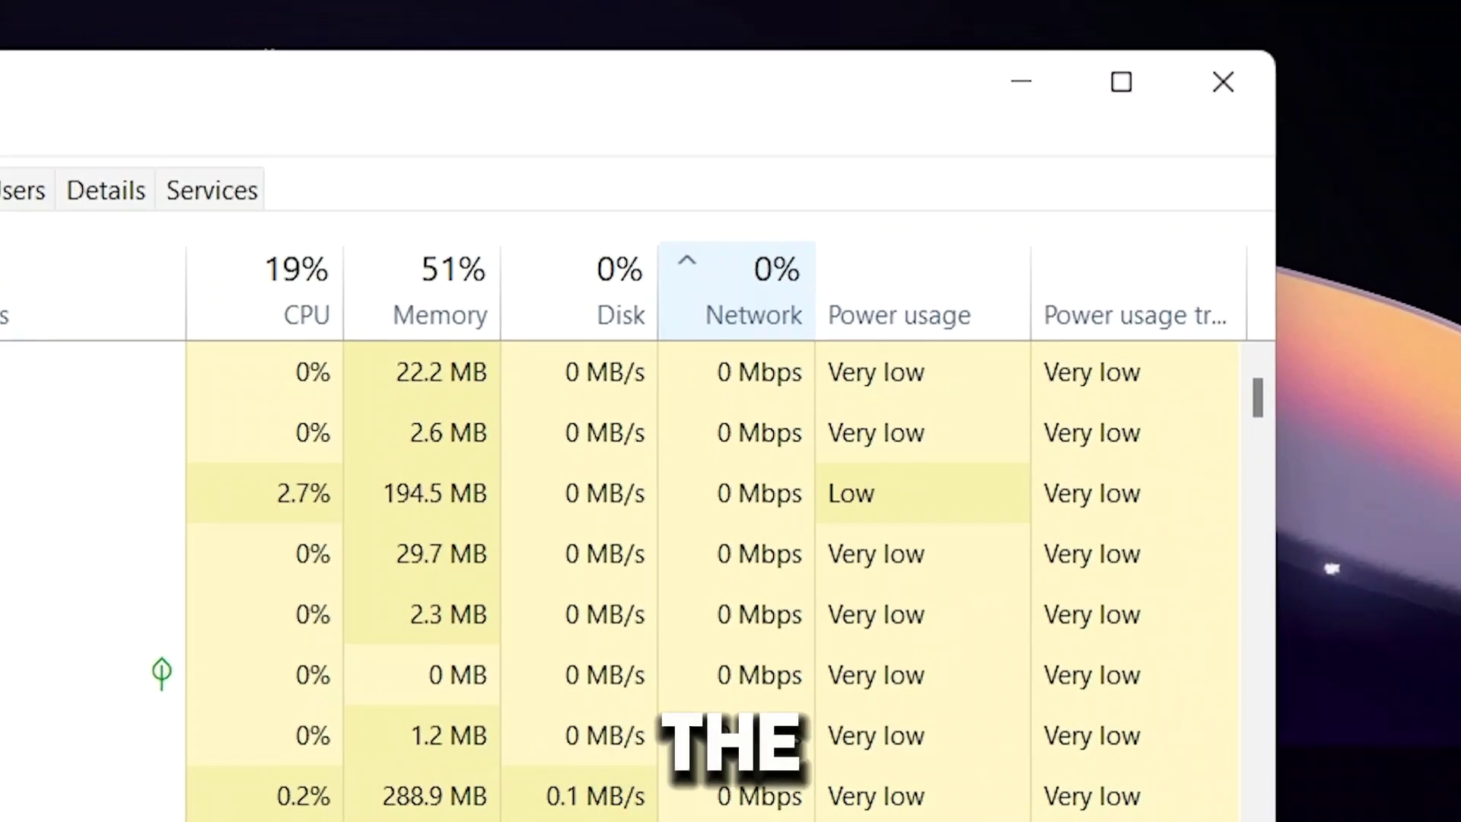
left_click(737, 292)
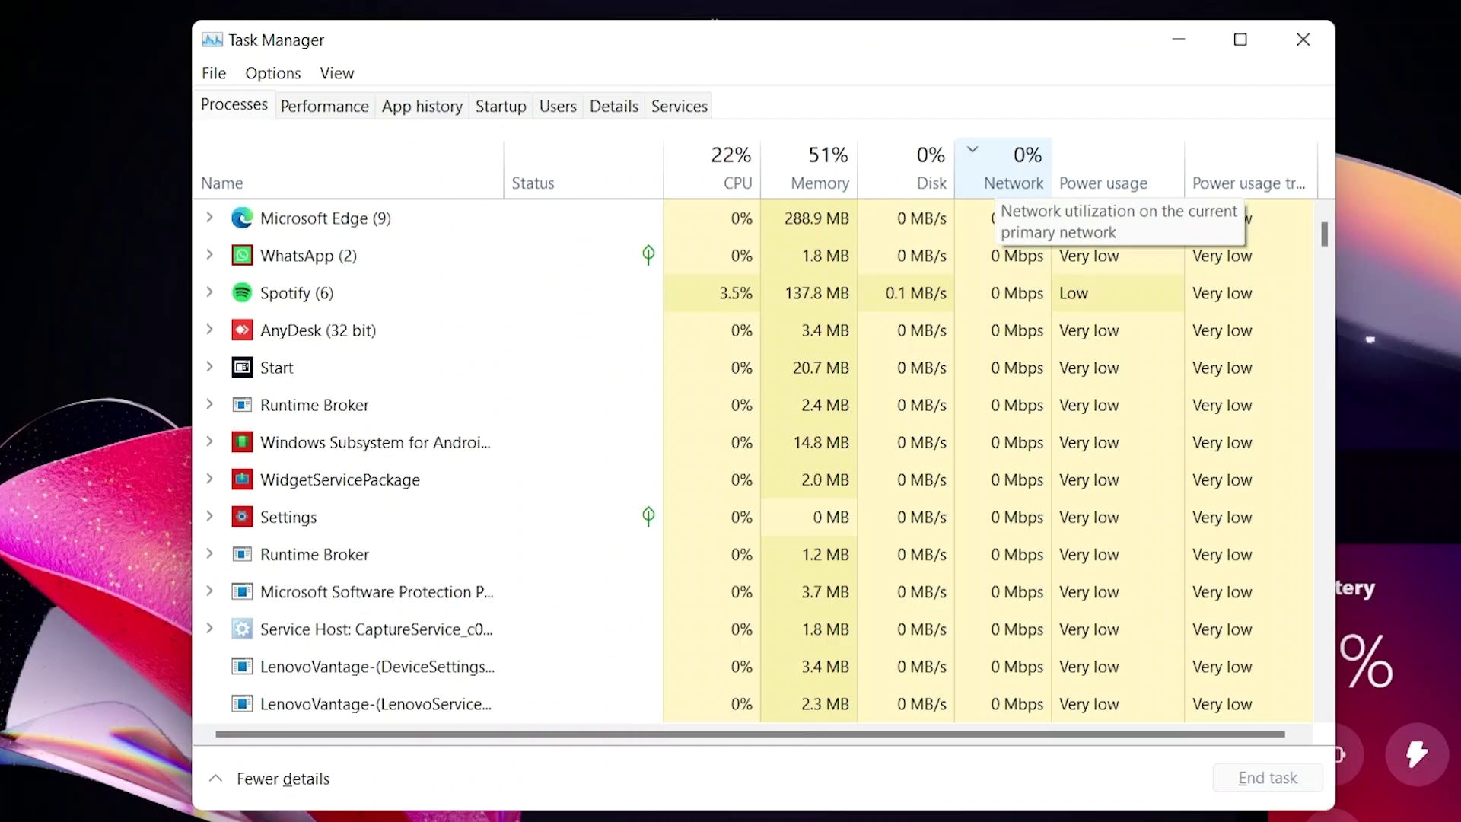
left_click(981, 218)
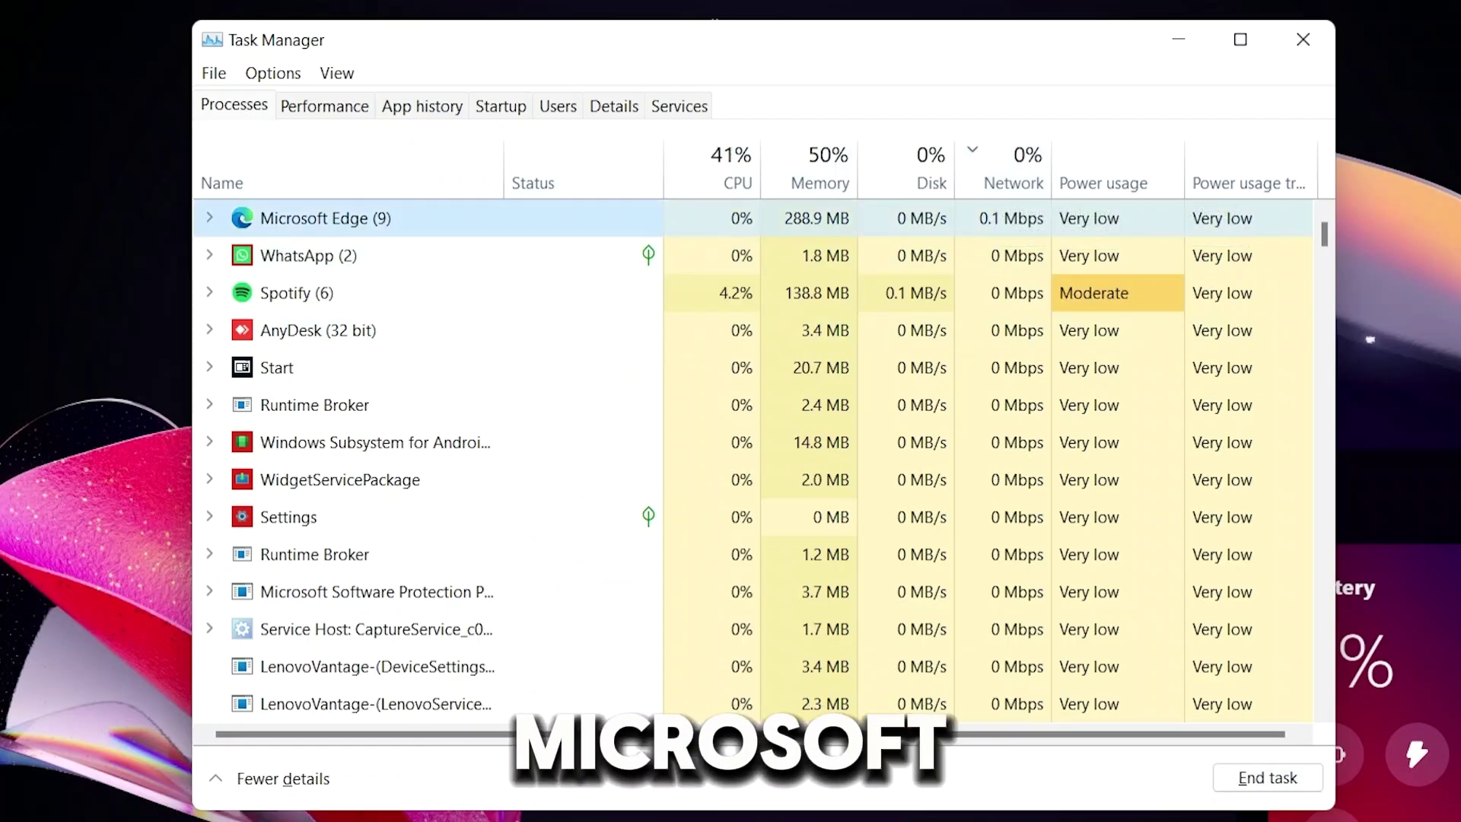
left_click(1268, 777)
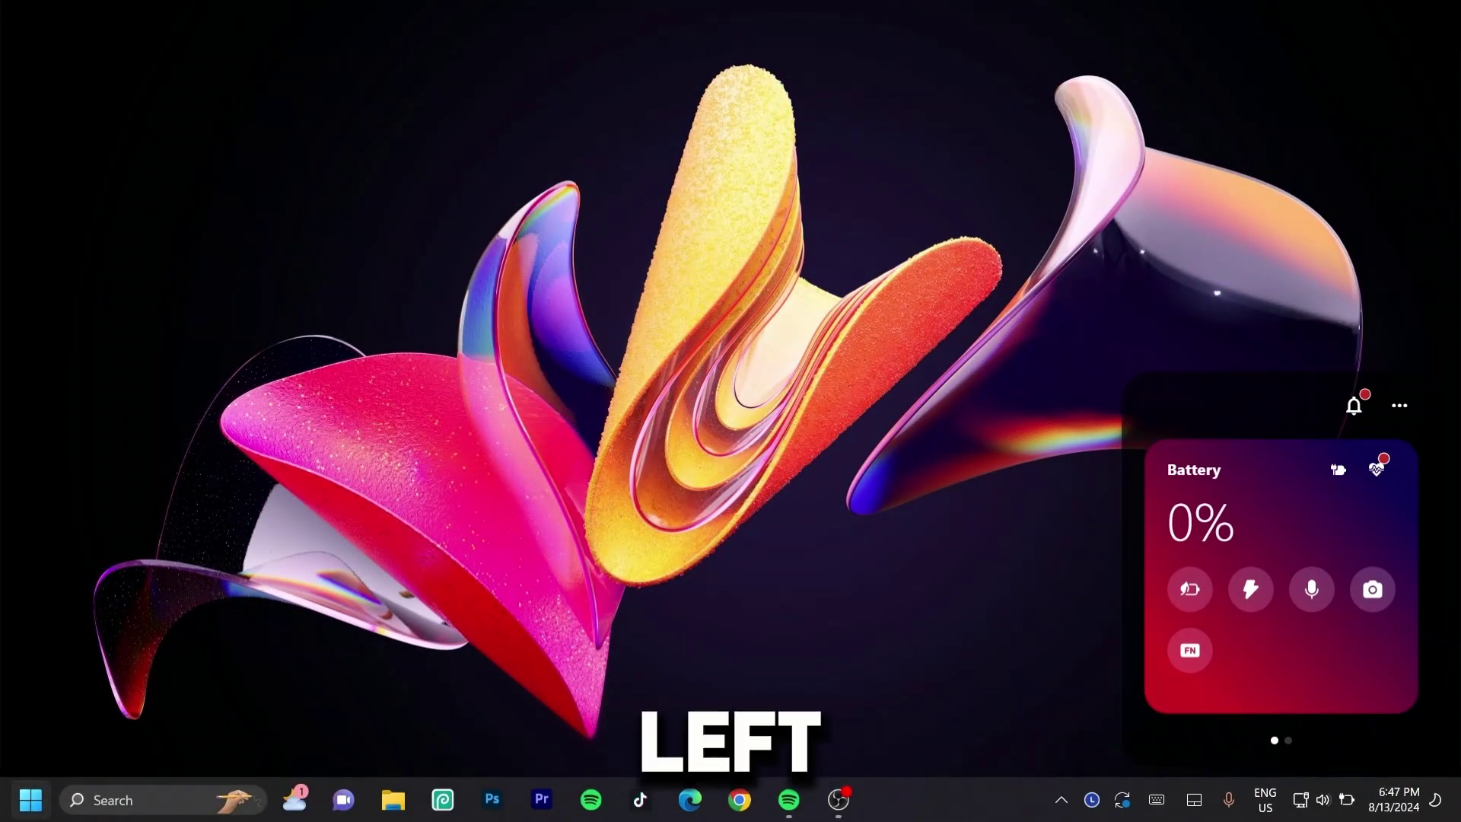
Search Windows for "firewall" and open Windows Defender Firewall with Advanced Security
left_click(30, 800)
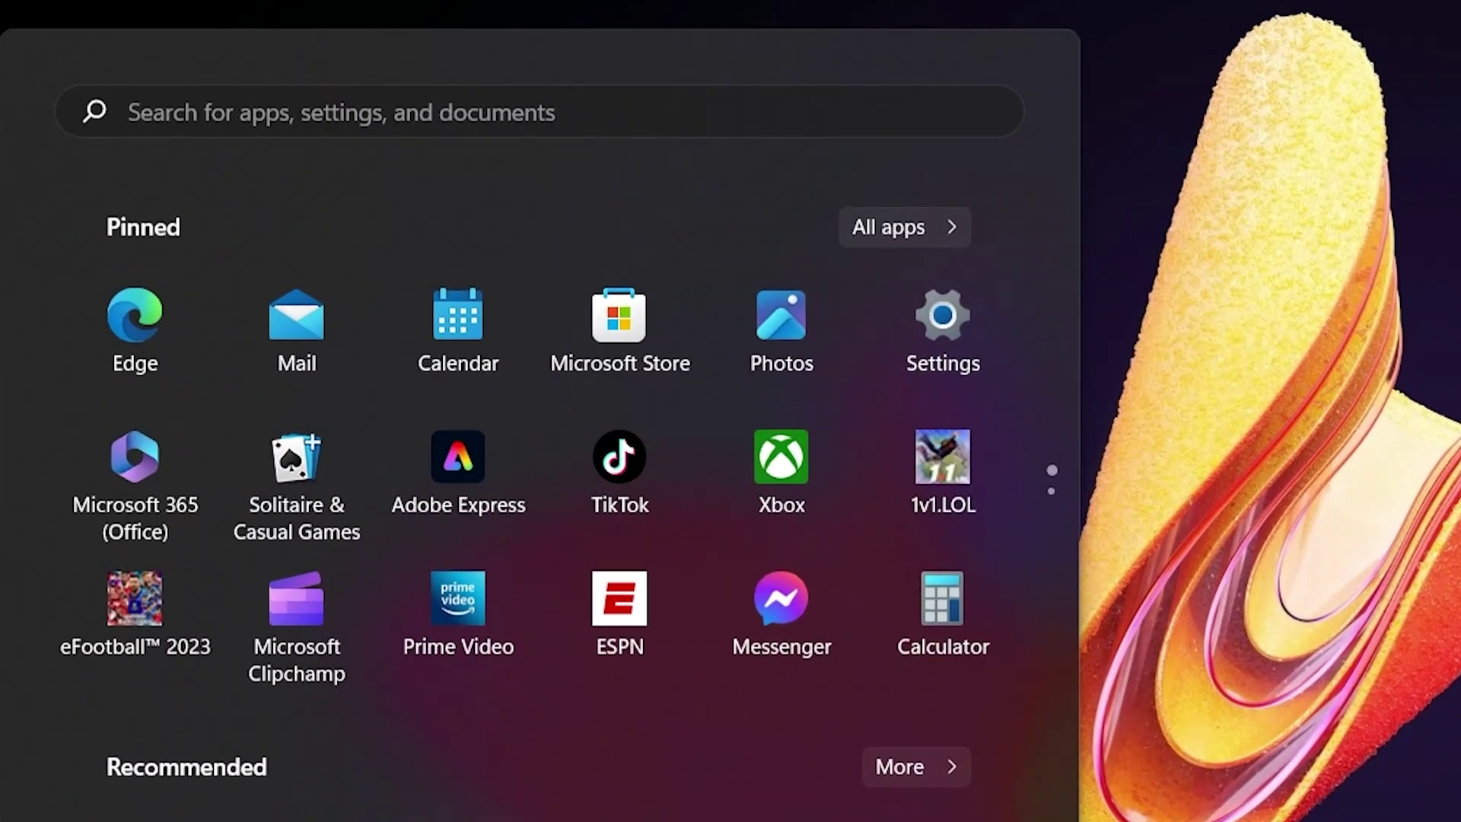
type("firewall")
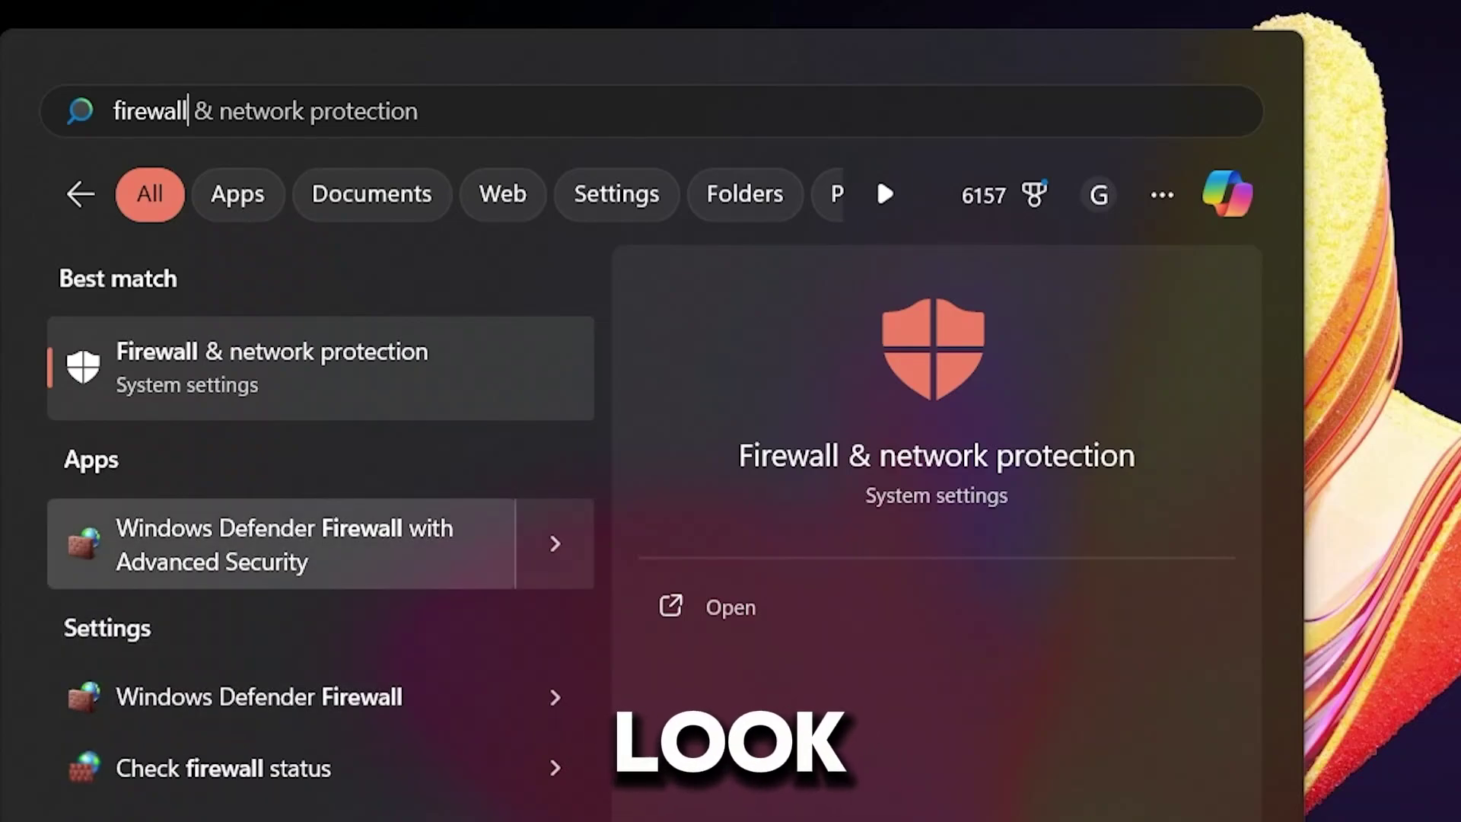
left_click(281, 544)
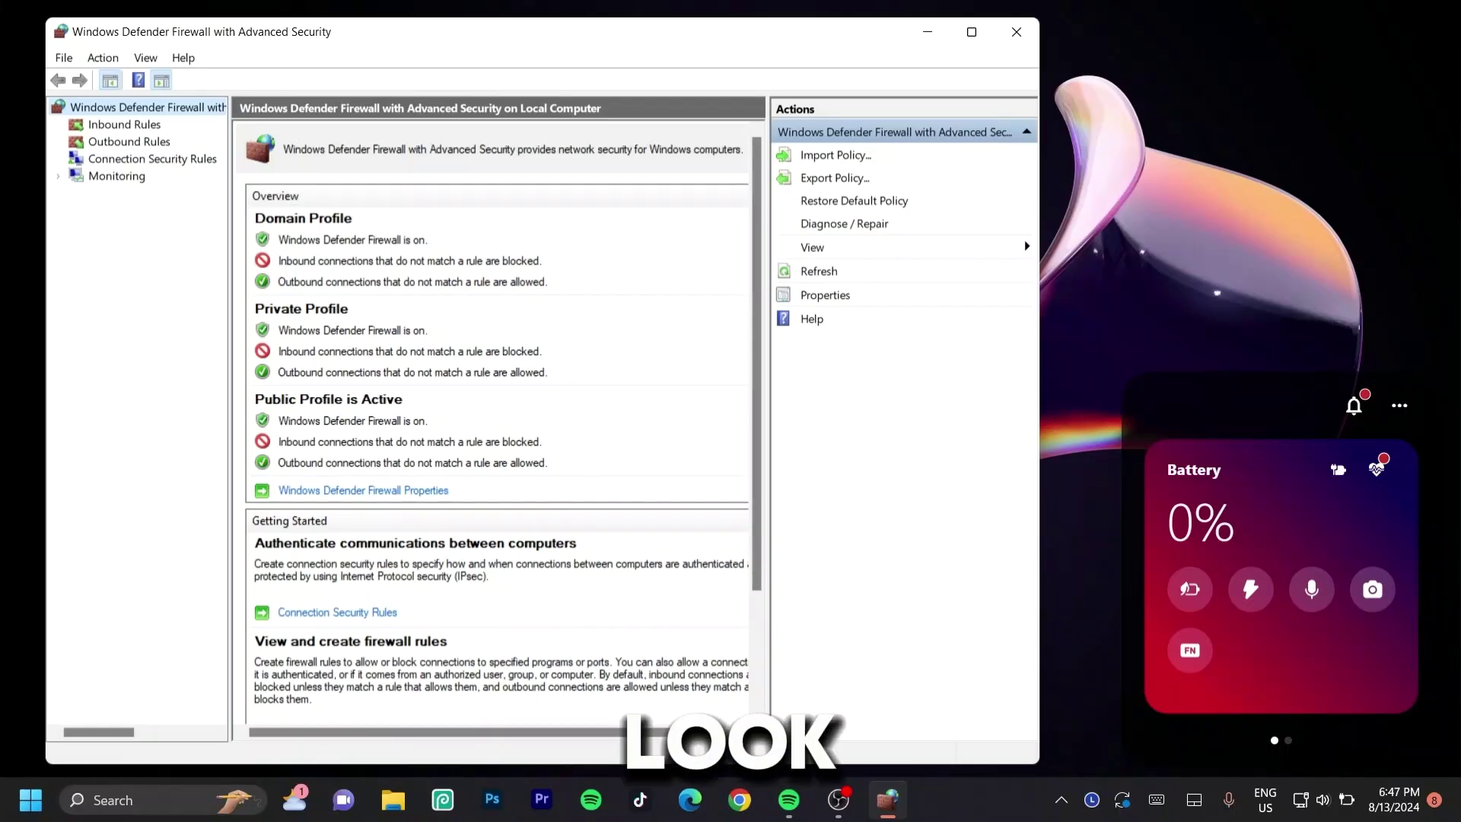
left_click_drag(533, 32, 650, 22)
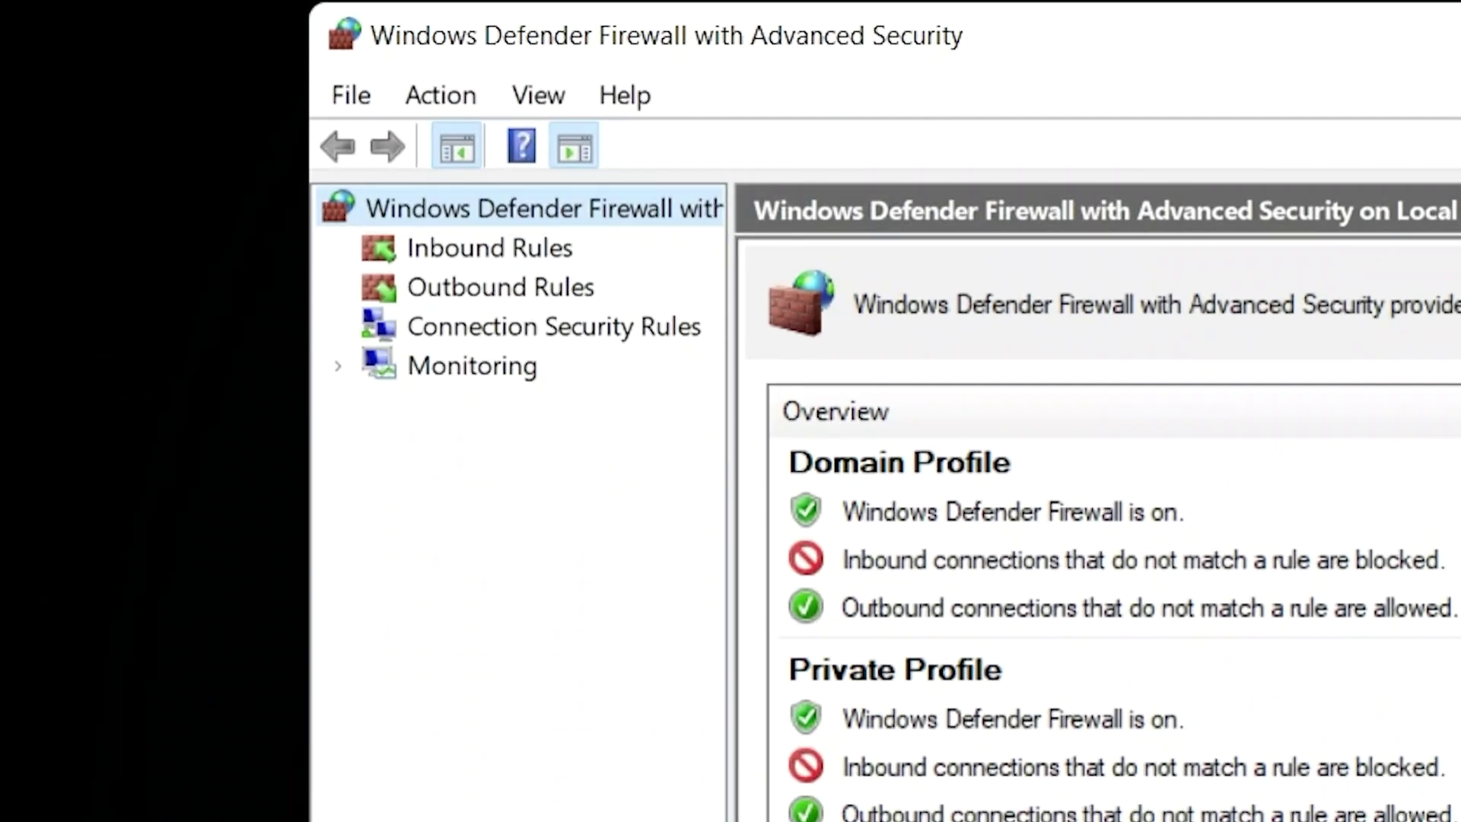
Start a new inbound firewall rule of the Port type and proceed to its protocol and port settings
left_click(489, 248)
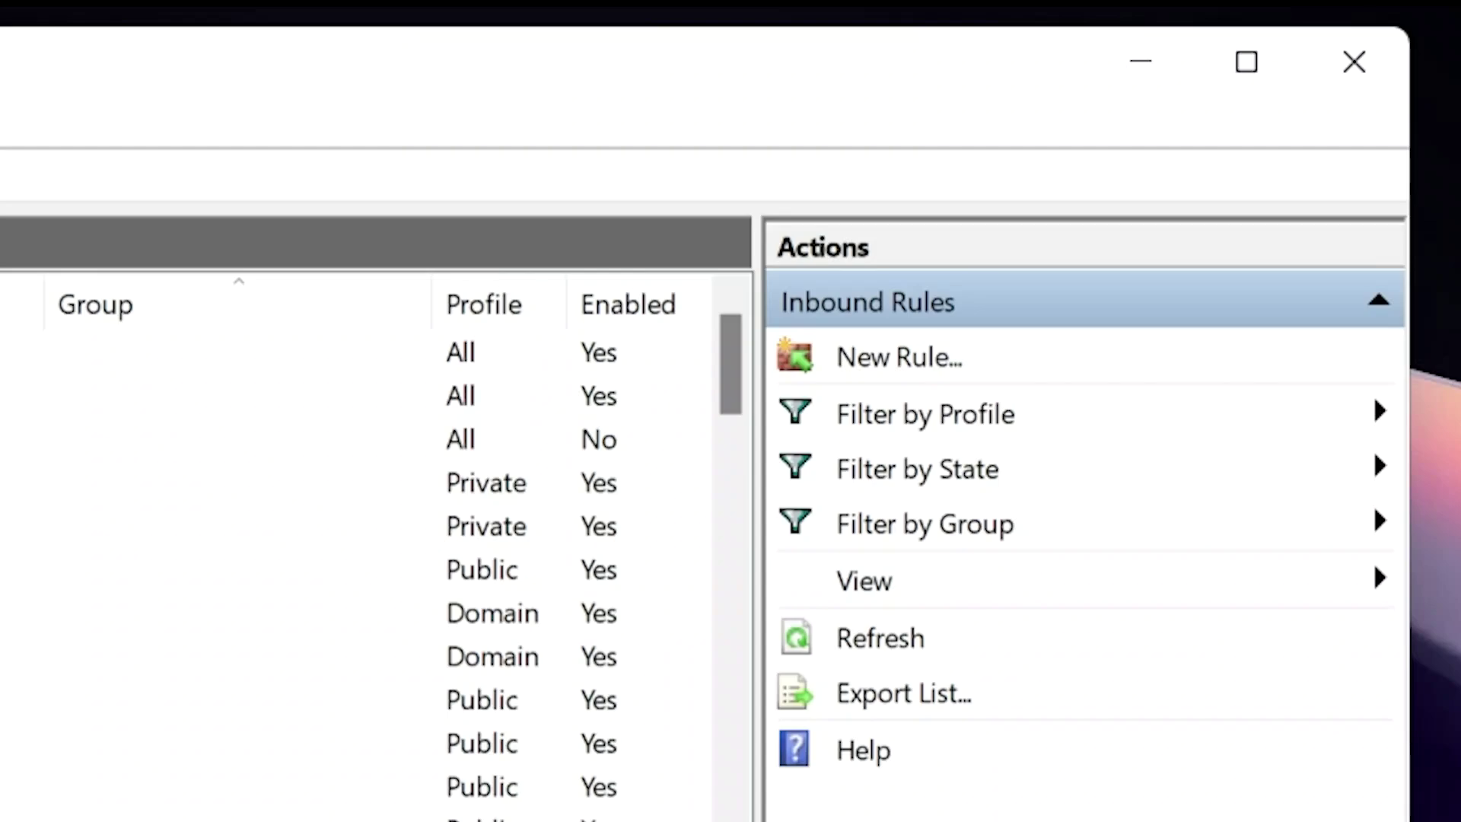
left_click(899, 358)
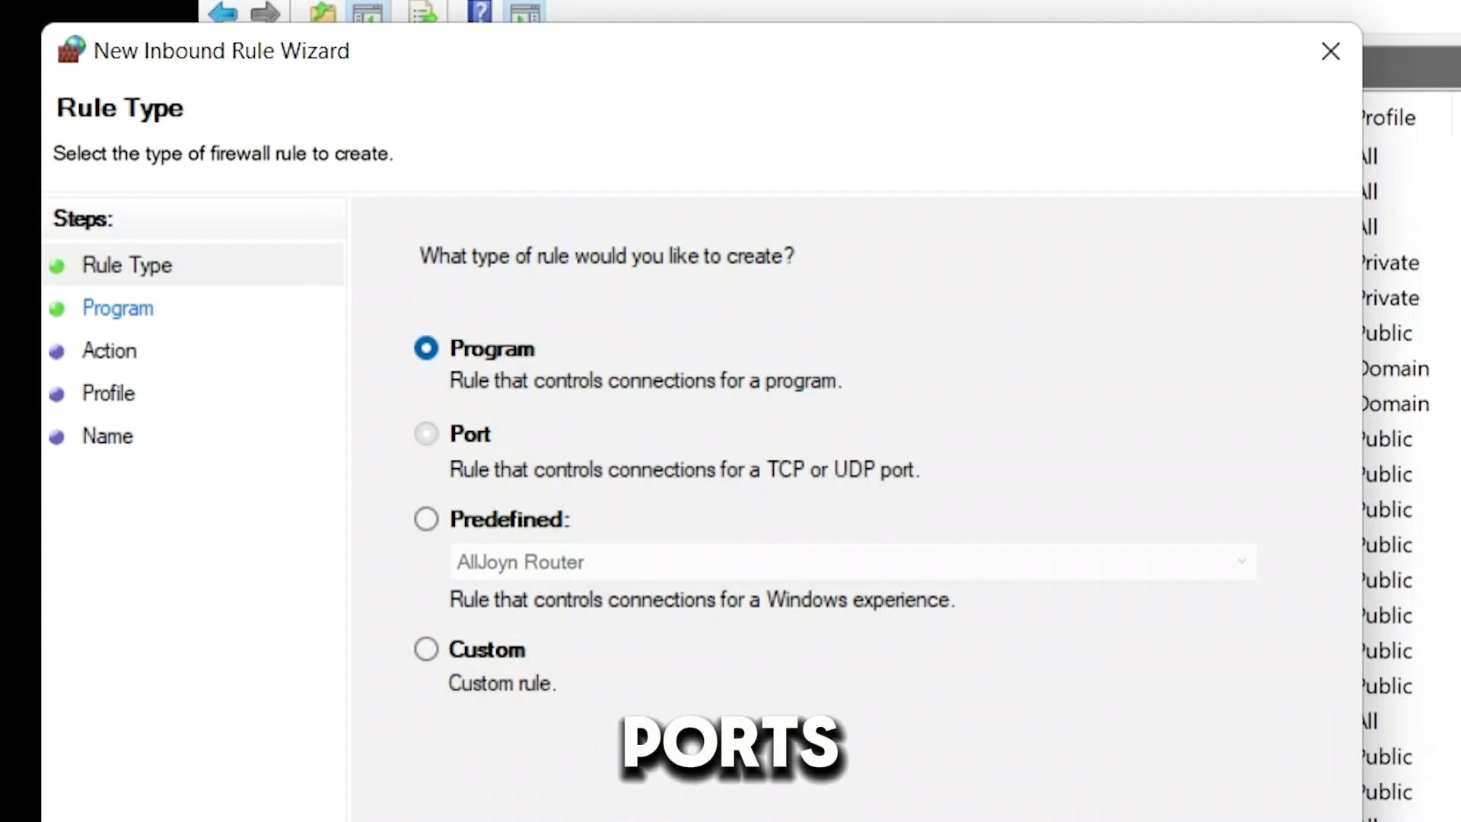
left_click(426, 434)
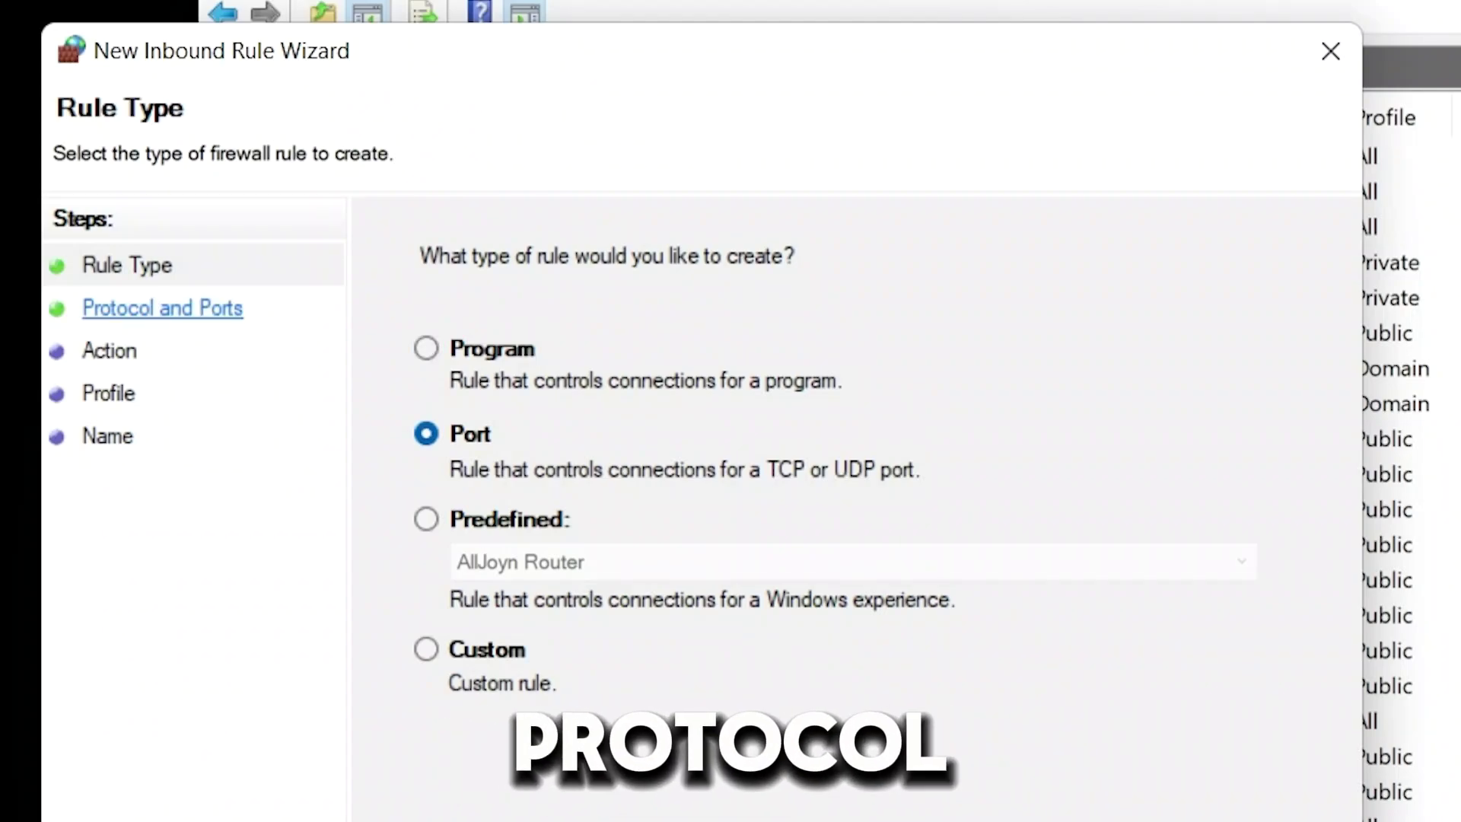
left_click(162, 308)
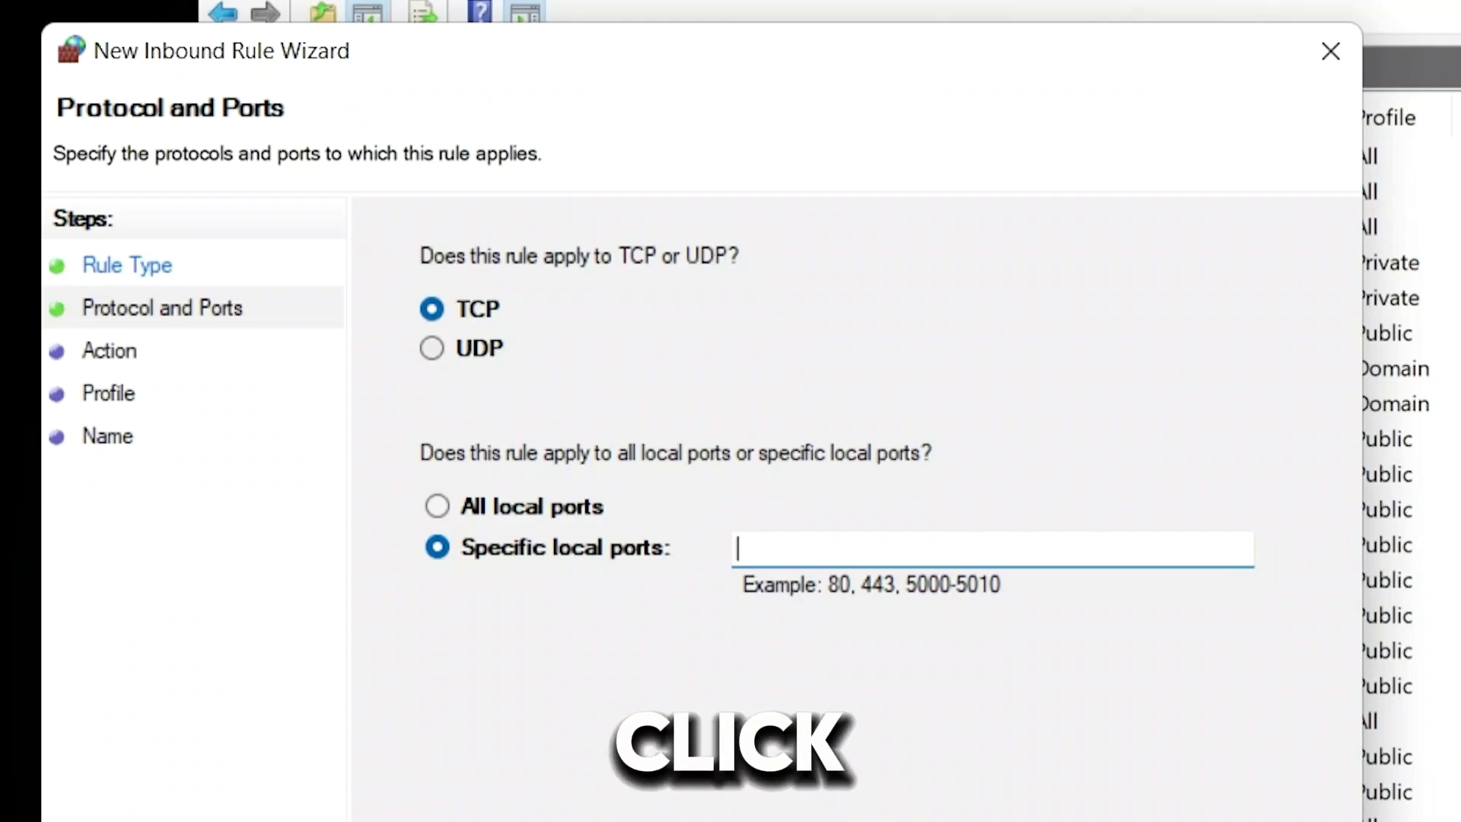
left_click(432, 348)
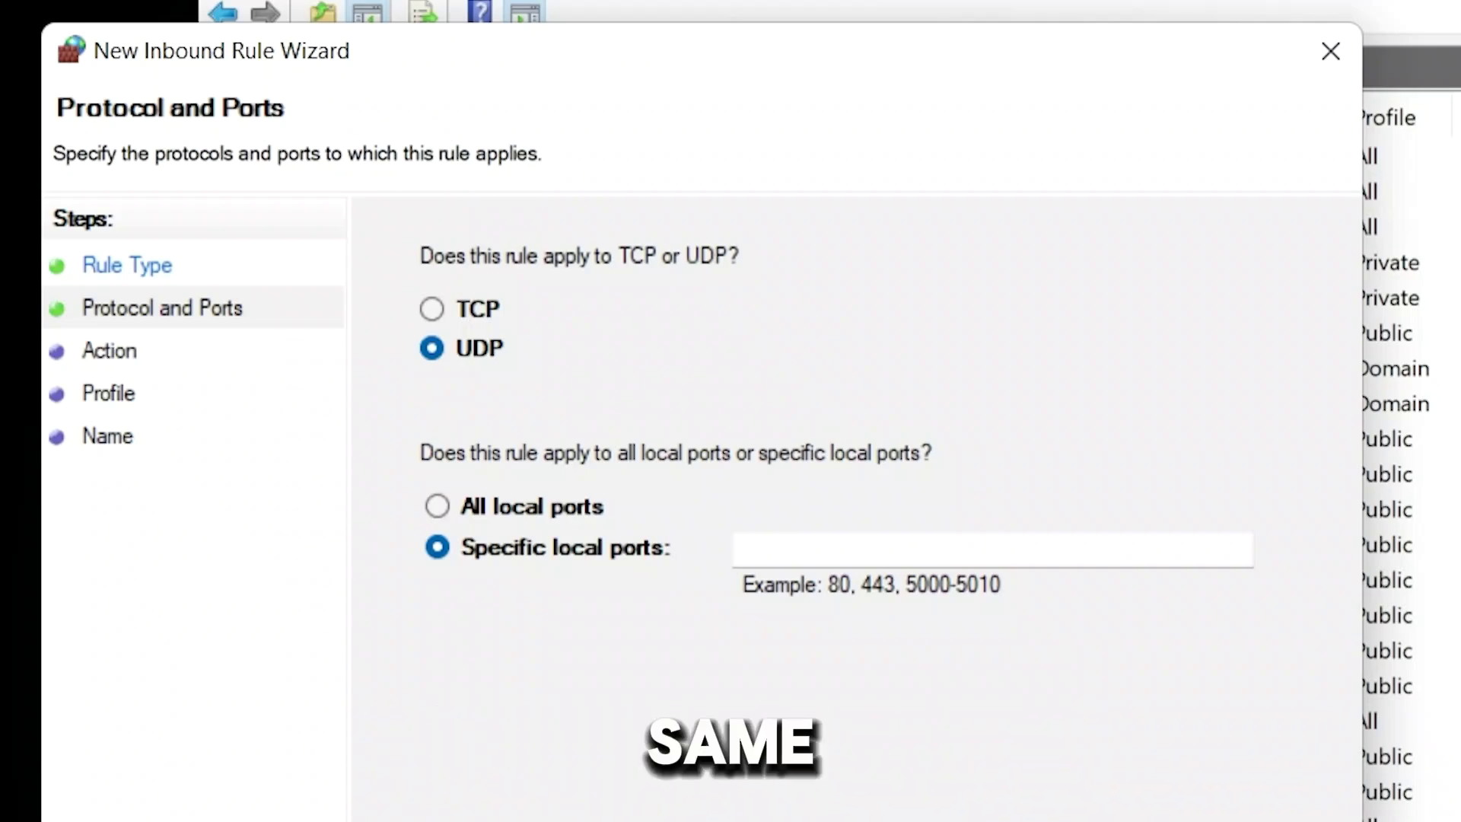
left_click(761, 548)
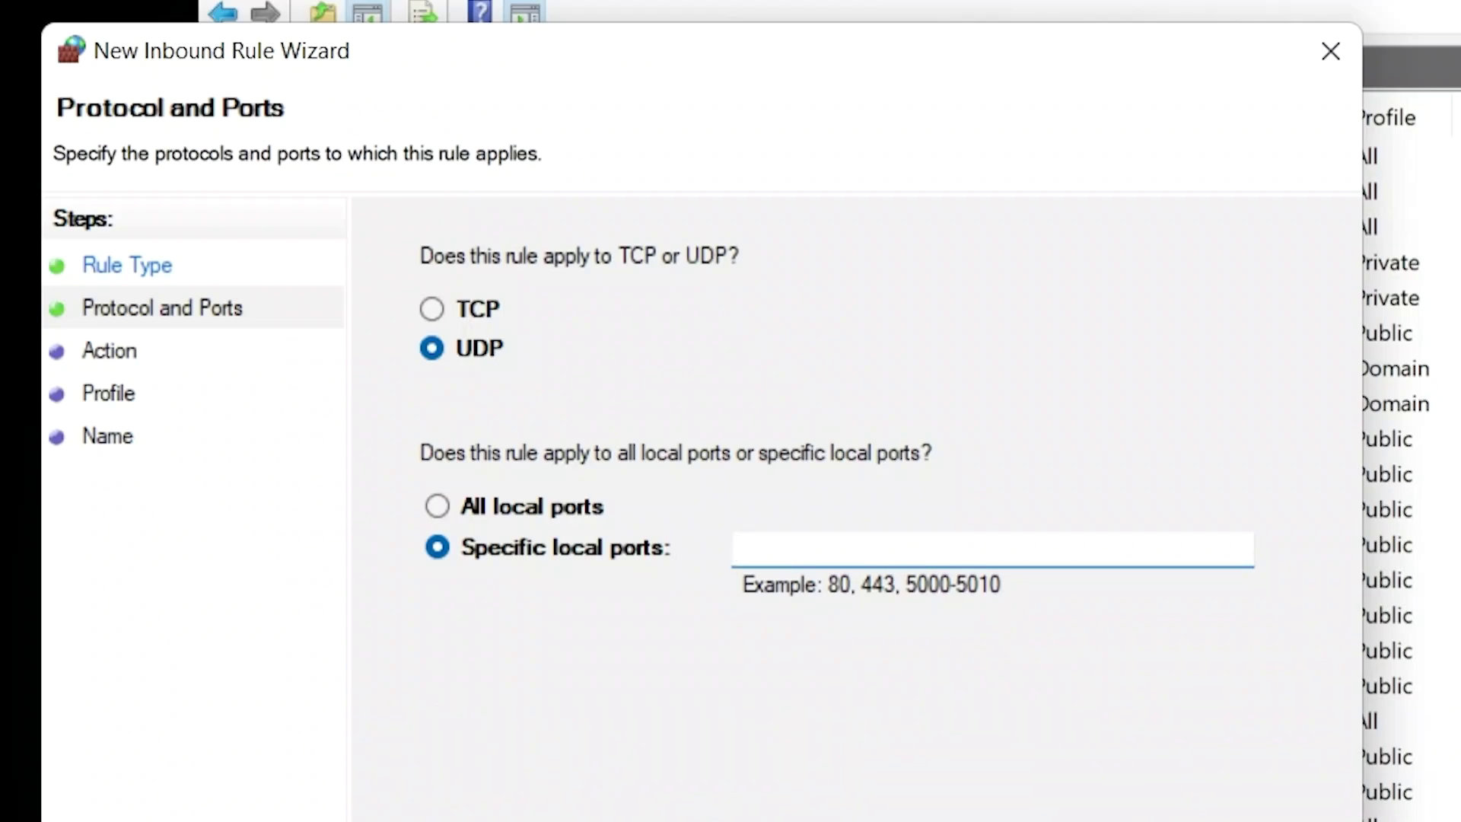
type("49152")
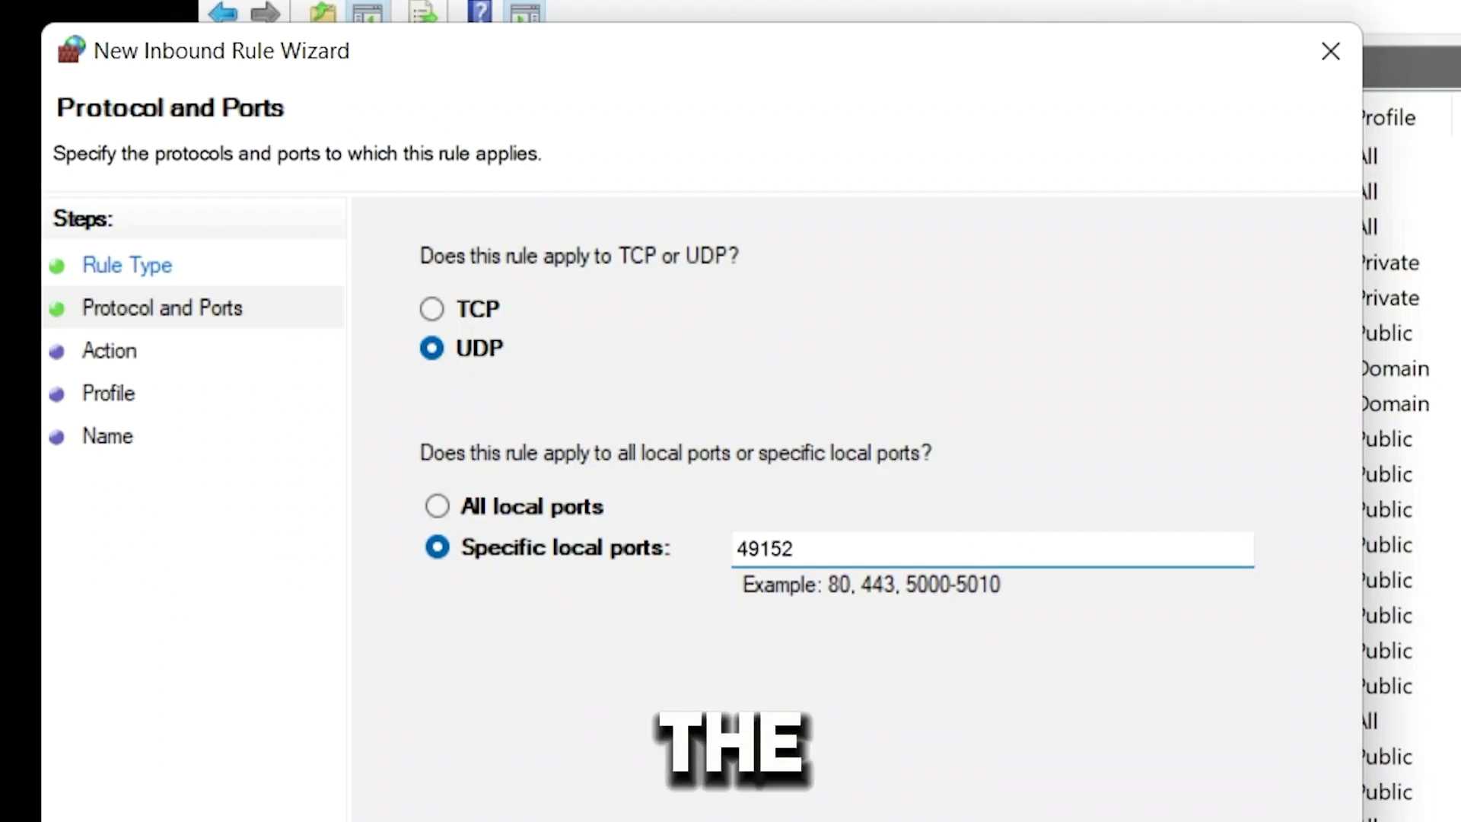
type("-")
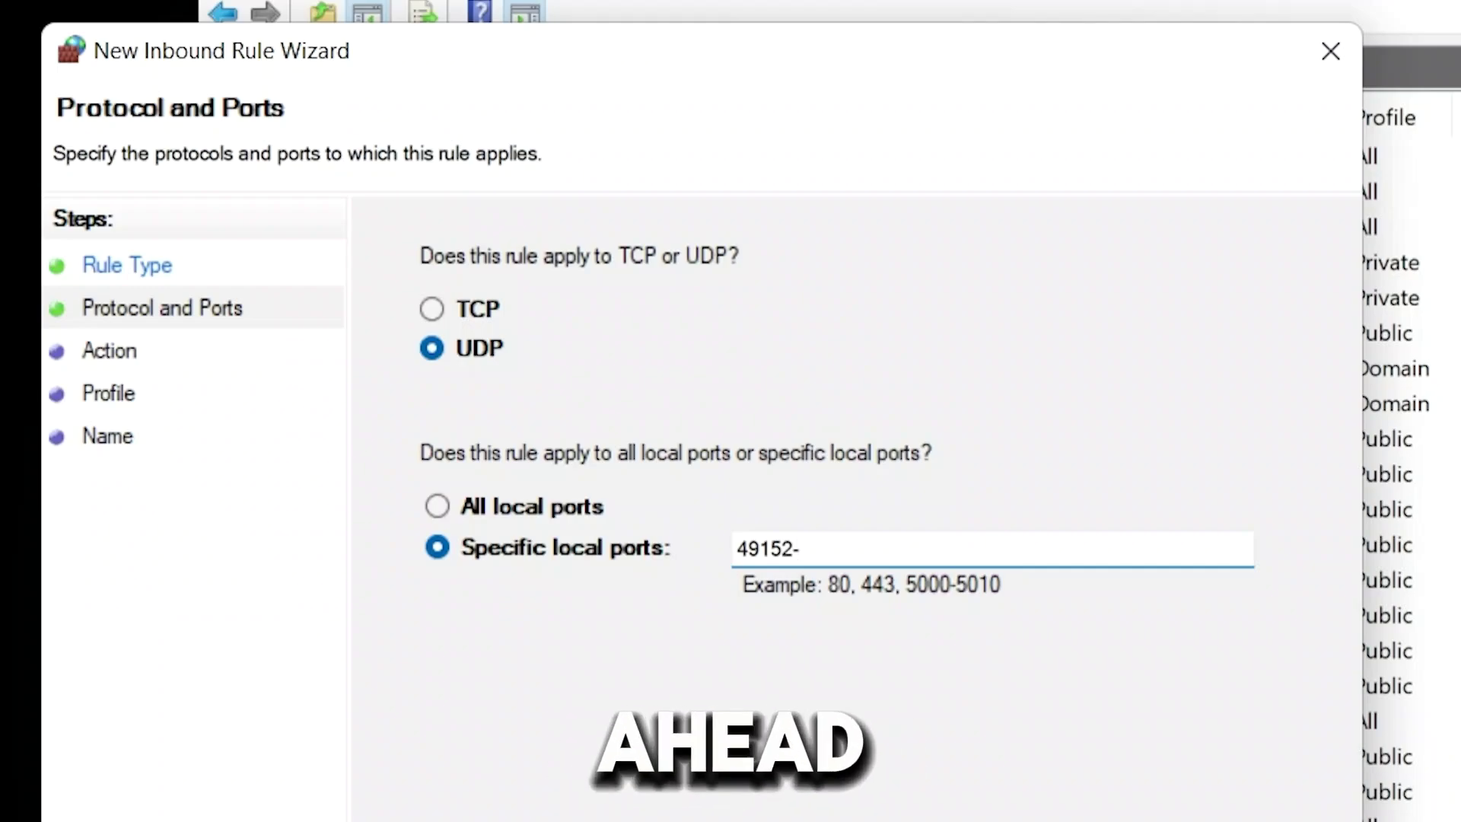
type("655")
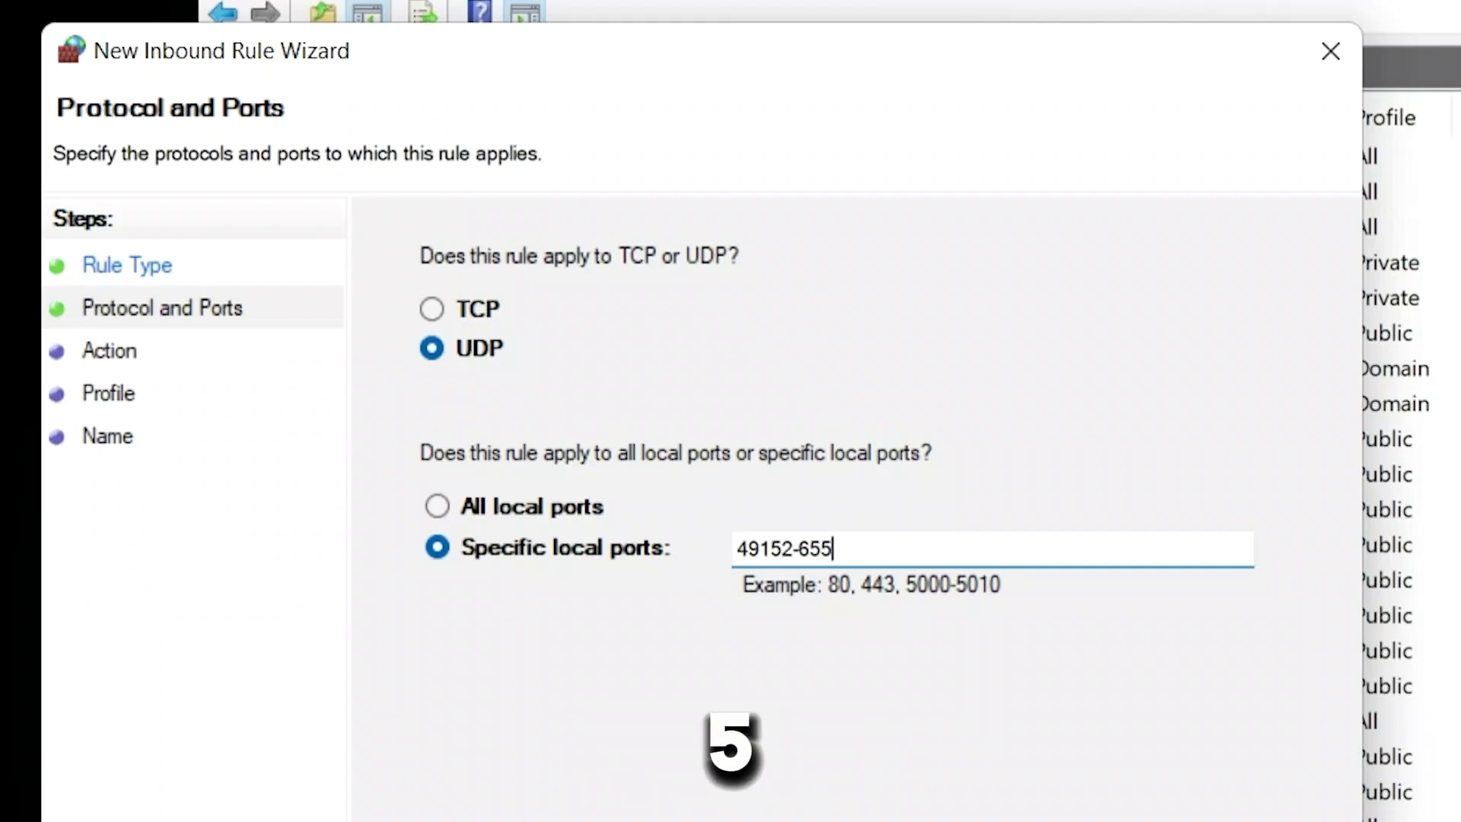
type("35")
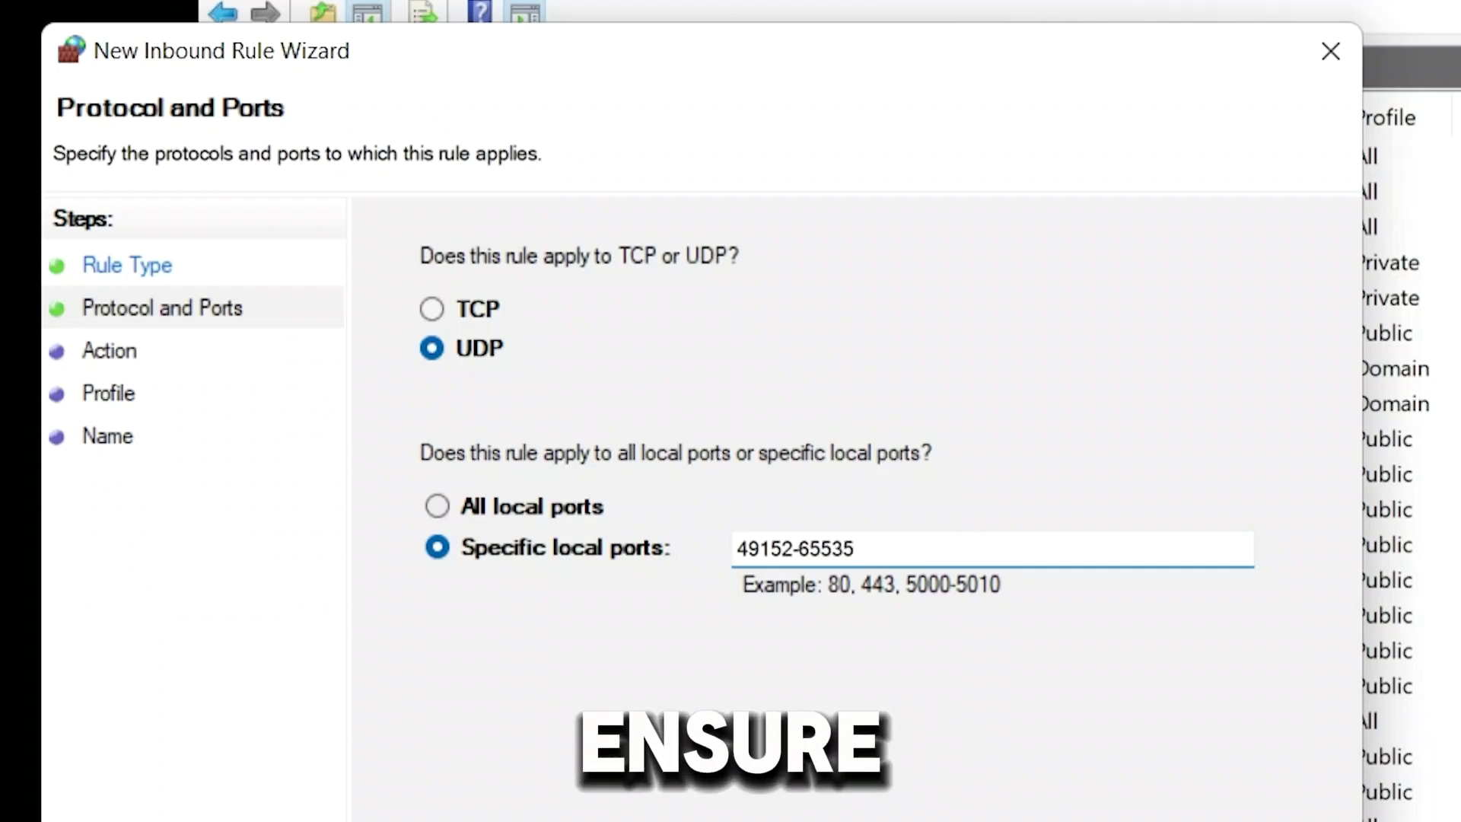
left_click(794, 549)
left_click(822, 548)
left_click_drag(793, 548, 810, 549)
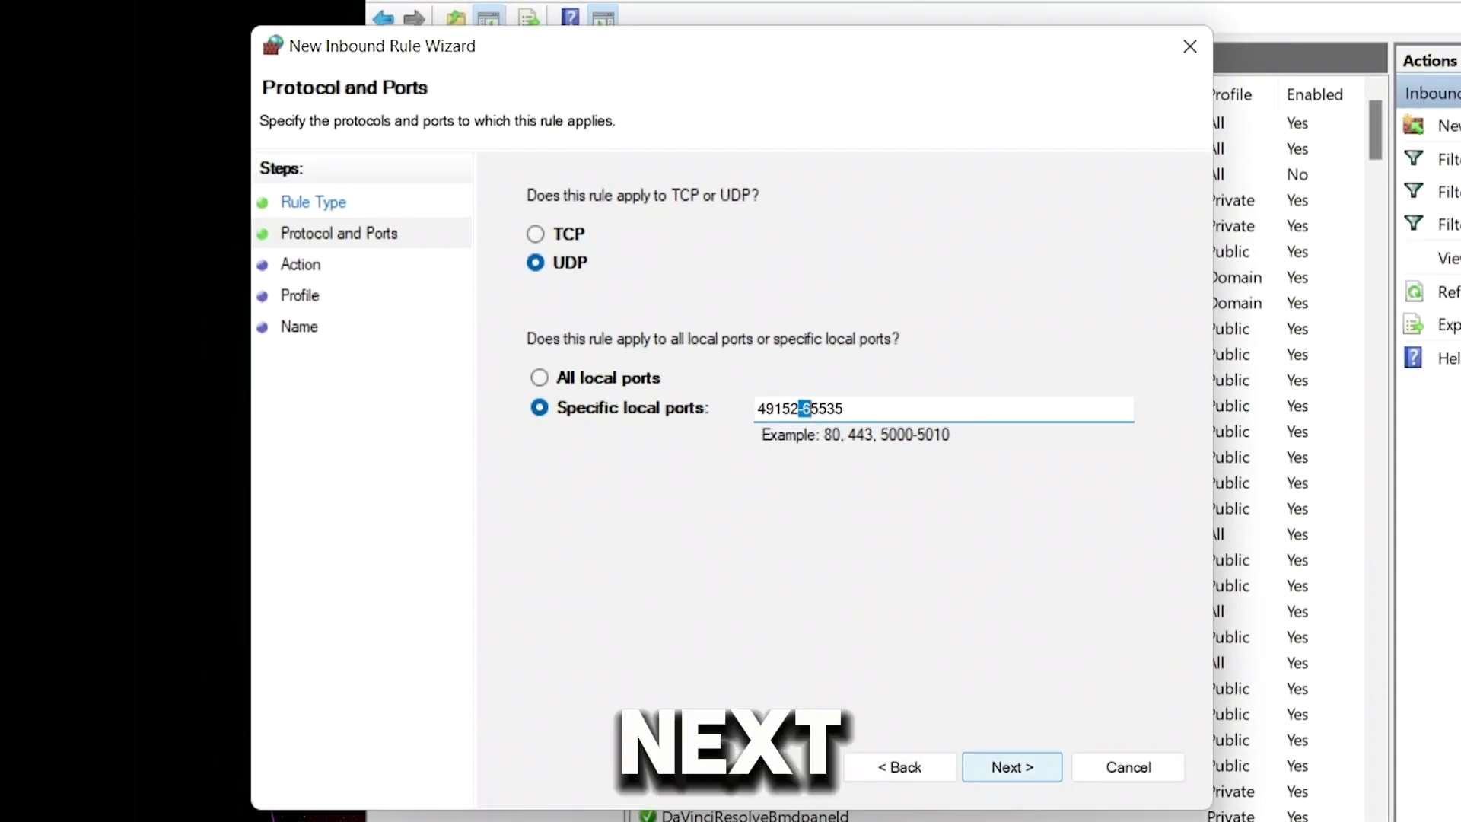
left_click(1012, 767)
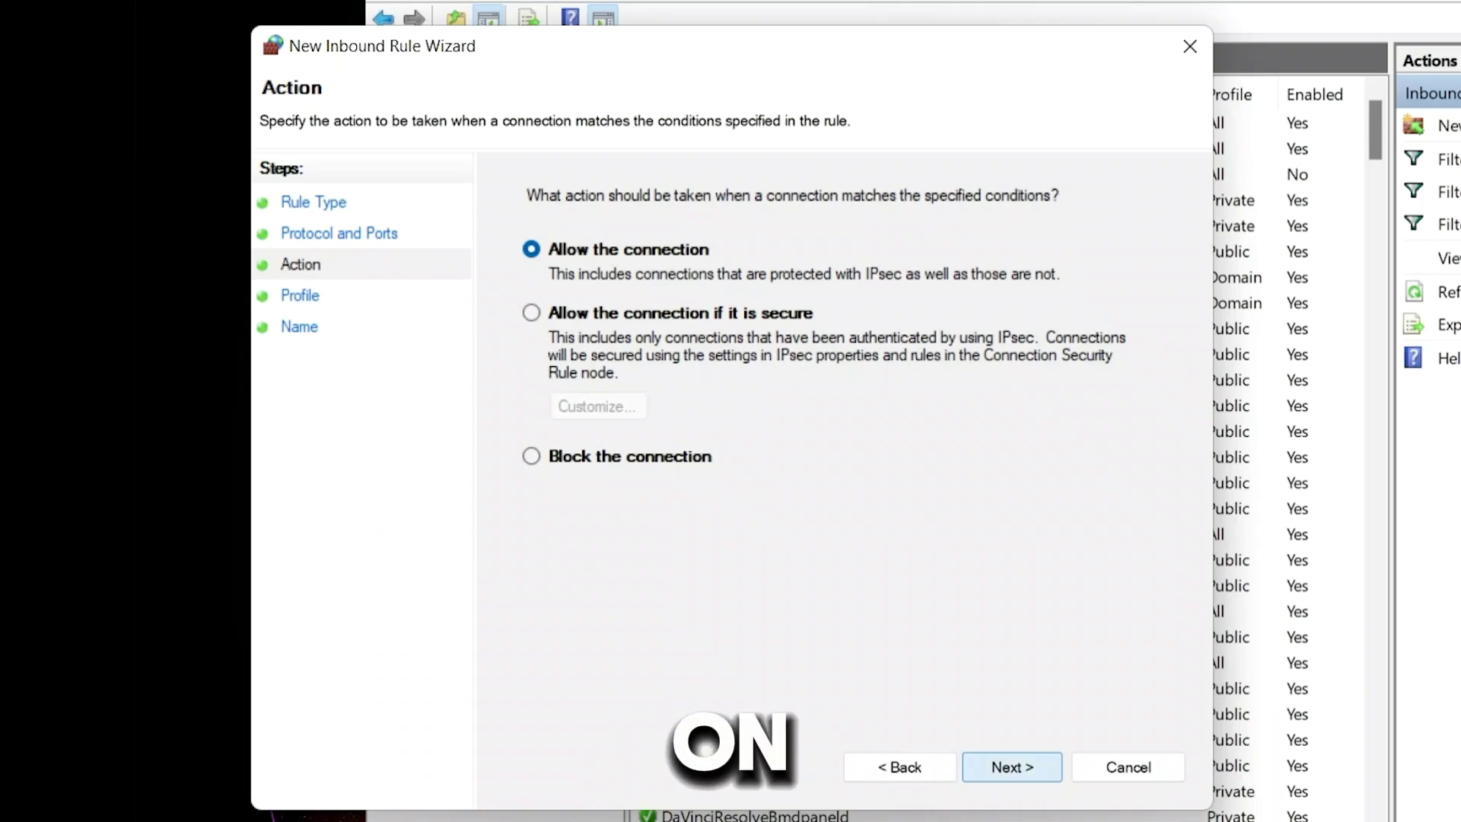
Allow the connection for the Domain, Private and Public profiles and finish the rule with the name "Roblox video"
left_click(1012, 767)
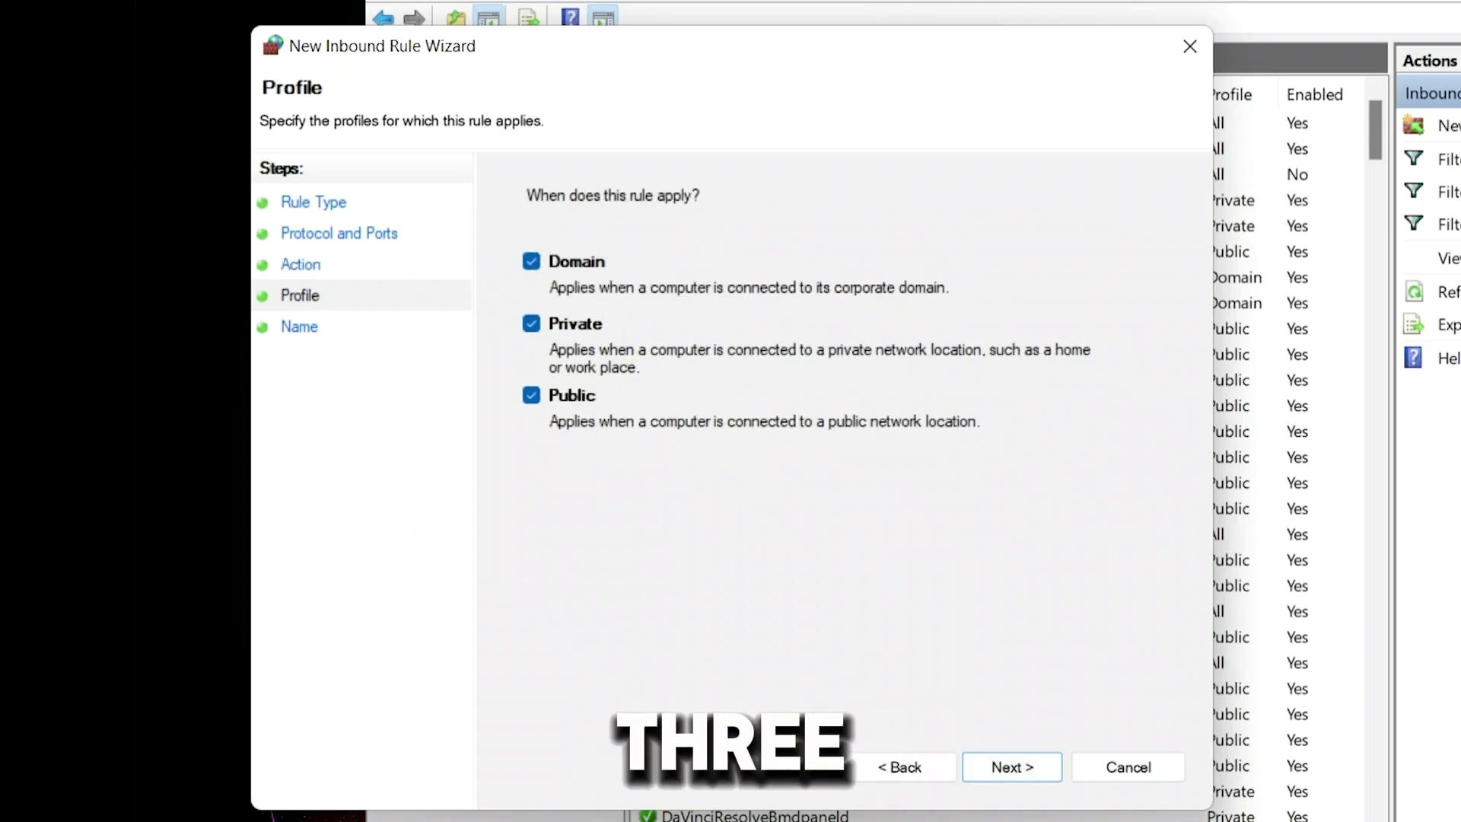
key("Return")
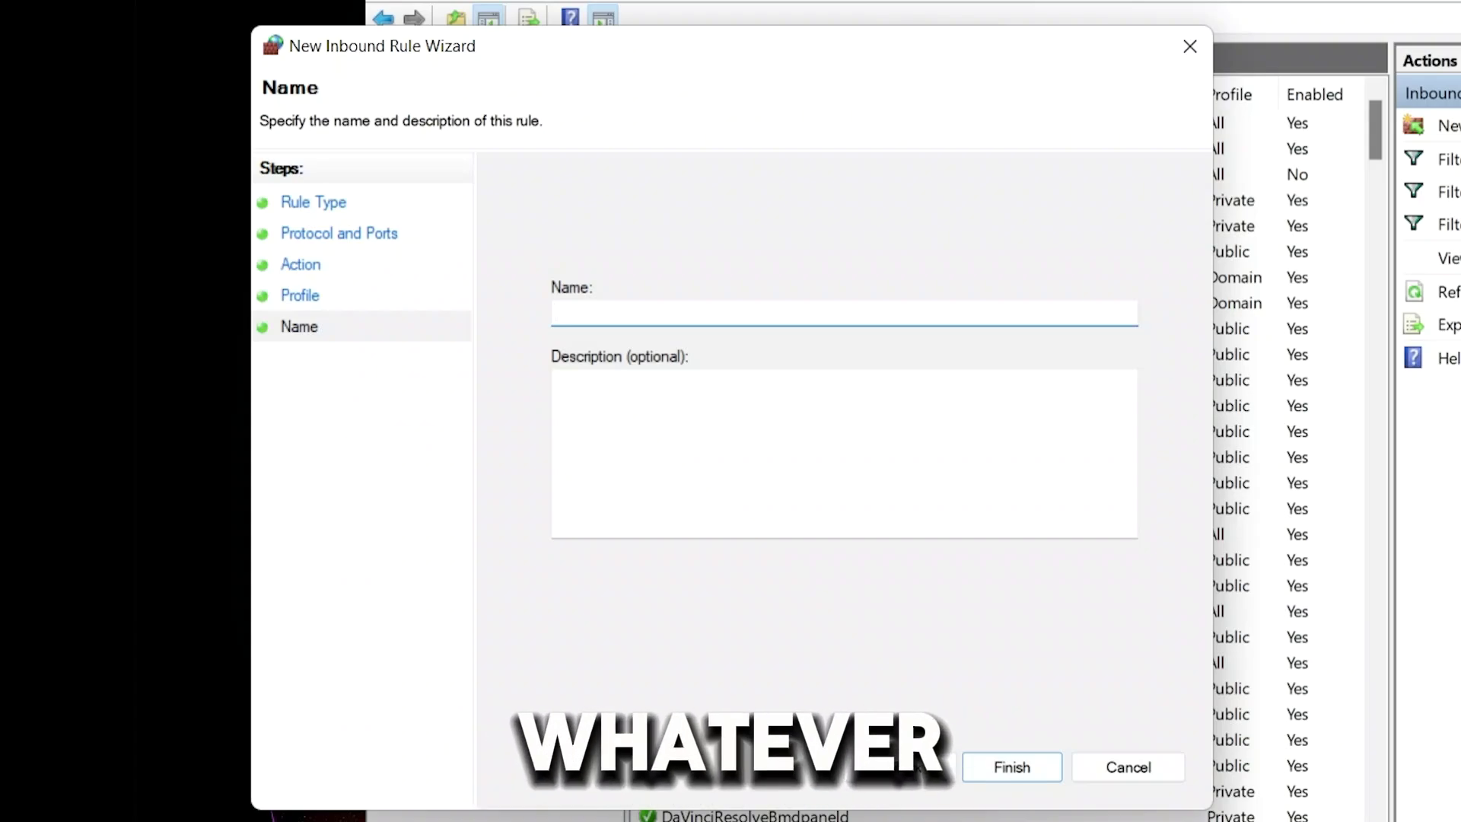
type("Roblox video")
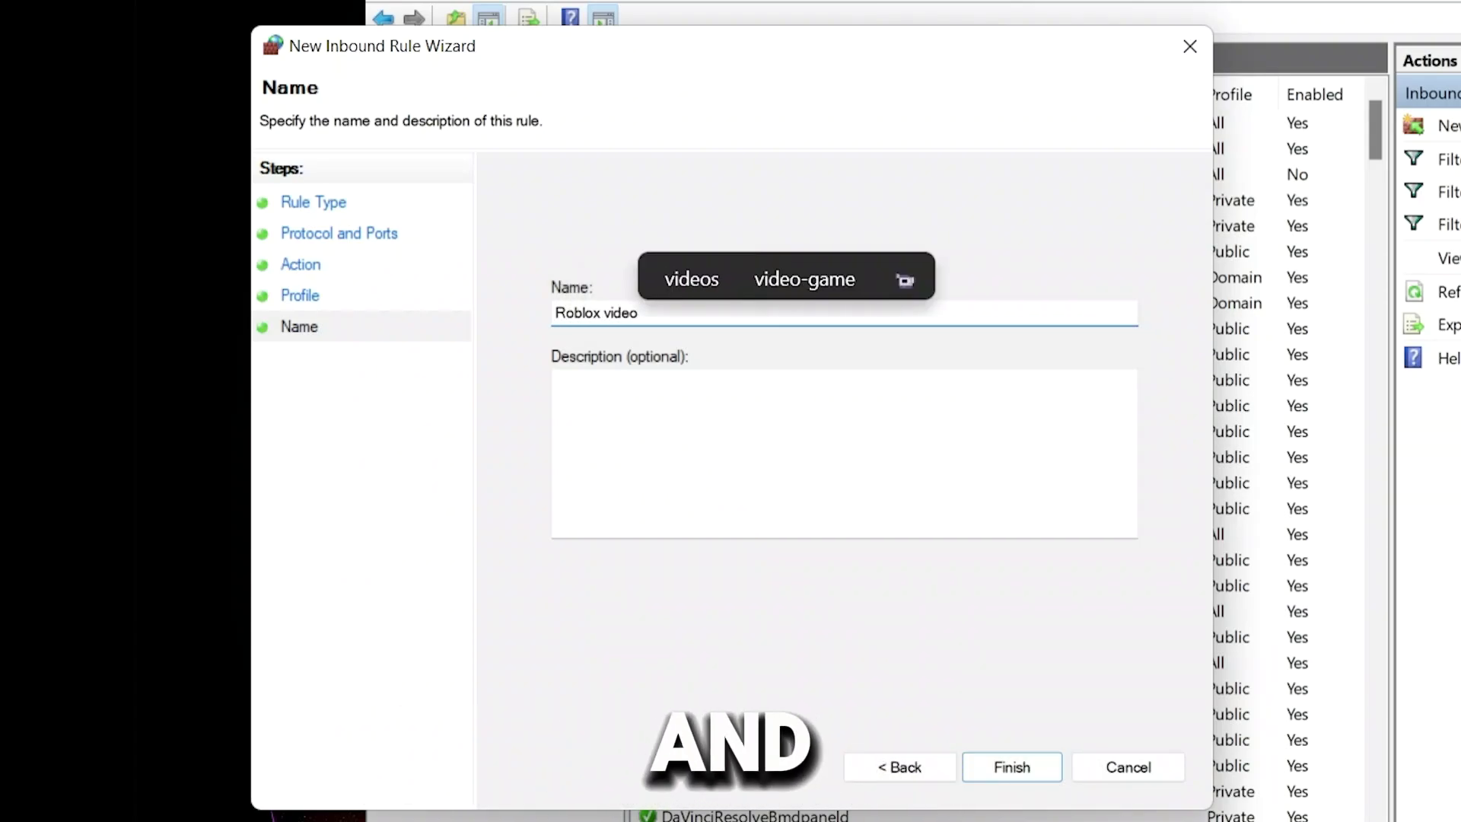
key("Return")
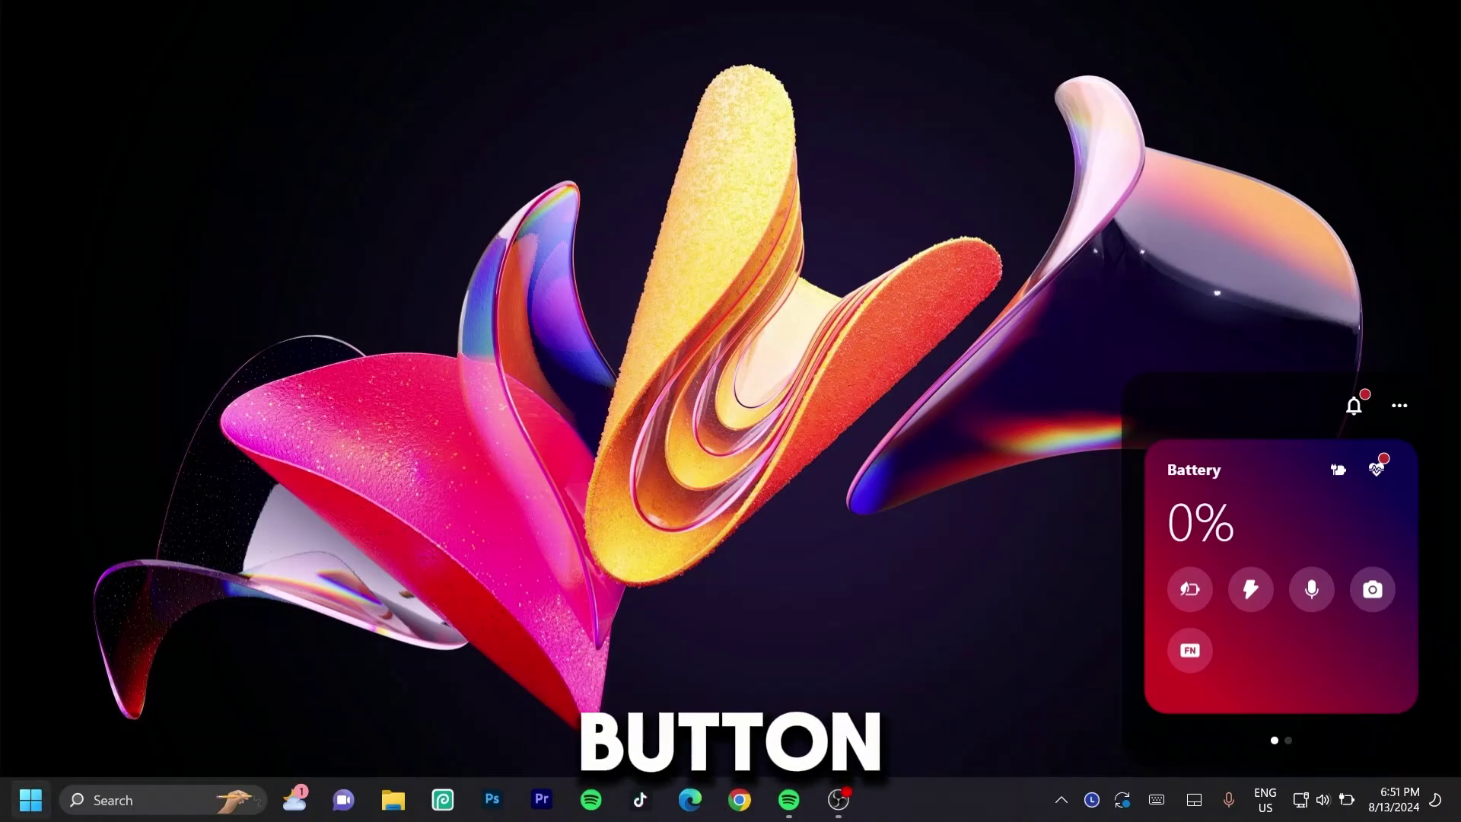
Open the status of the Ethernet 2 connection from the adapter settings in Control Panel
left_click(31, 800)
type("control pannel")
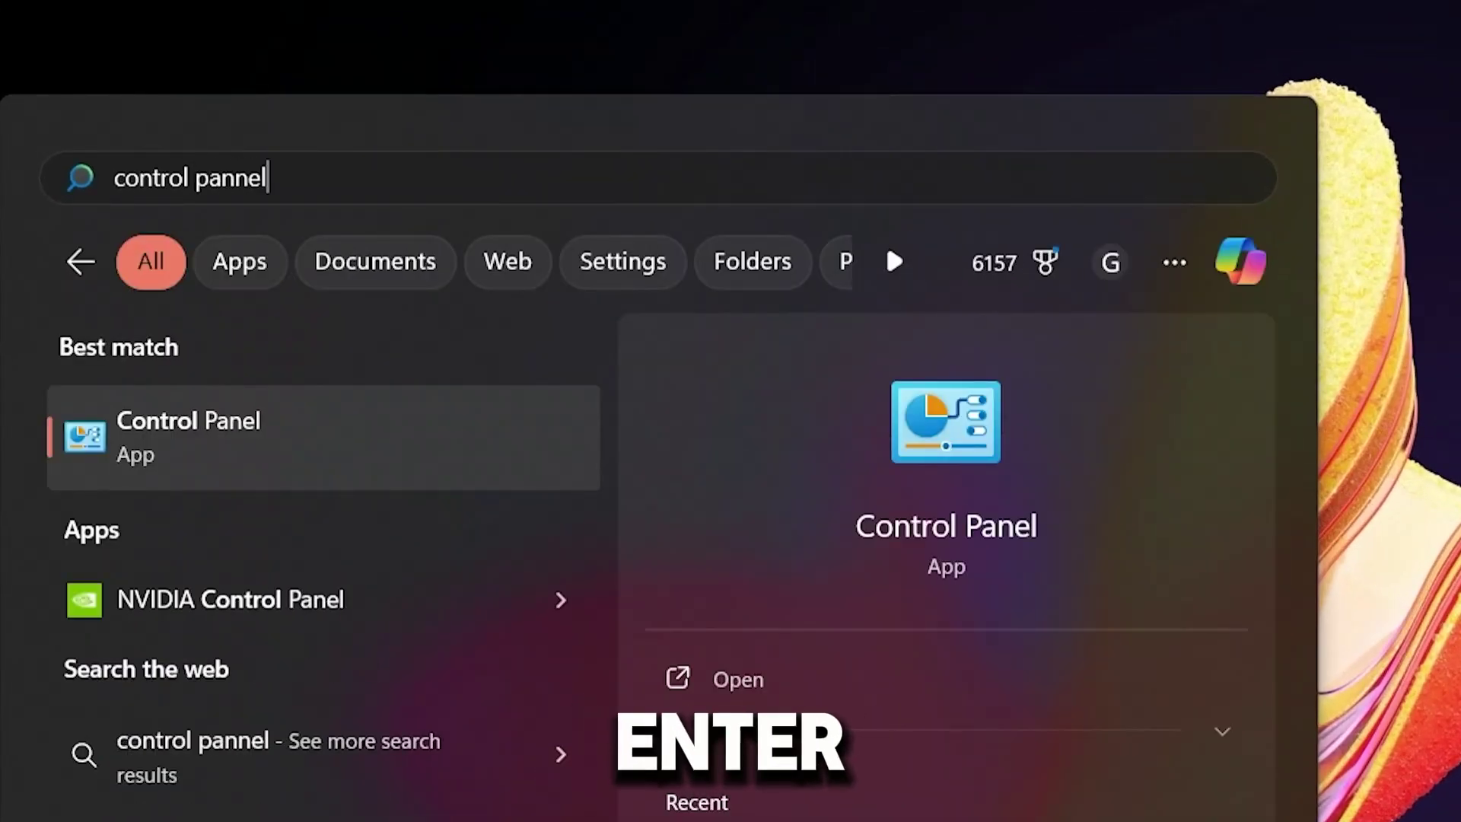
key("Return")
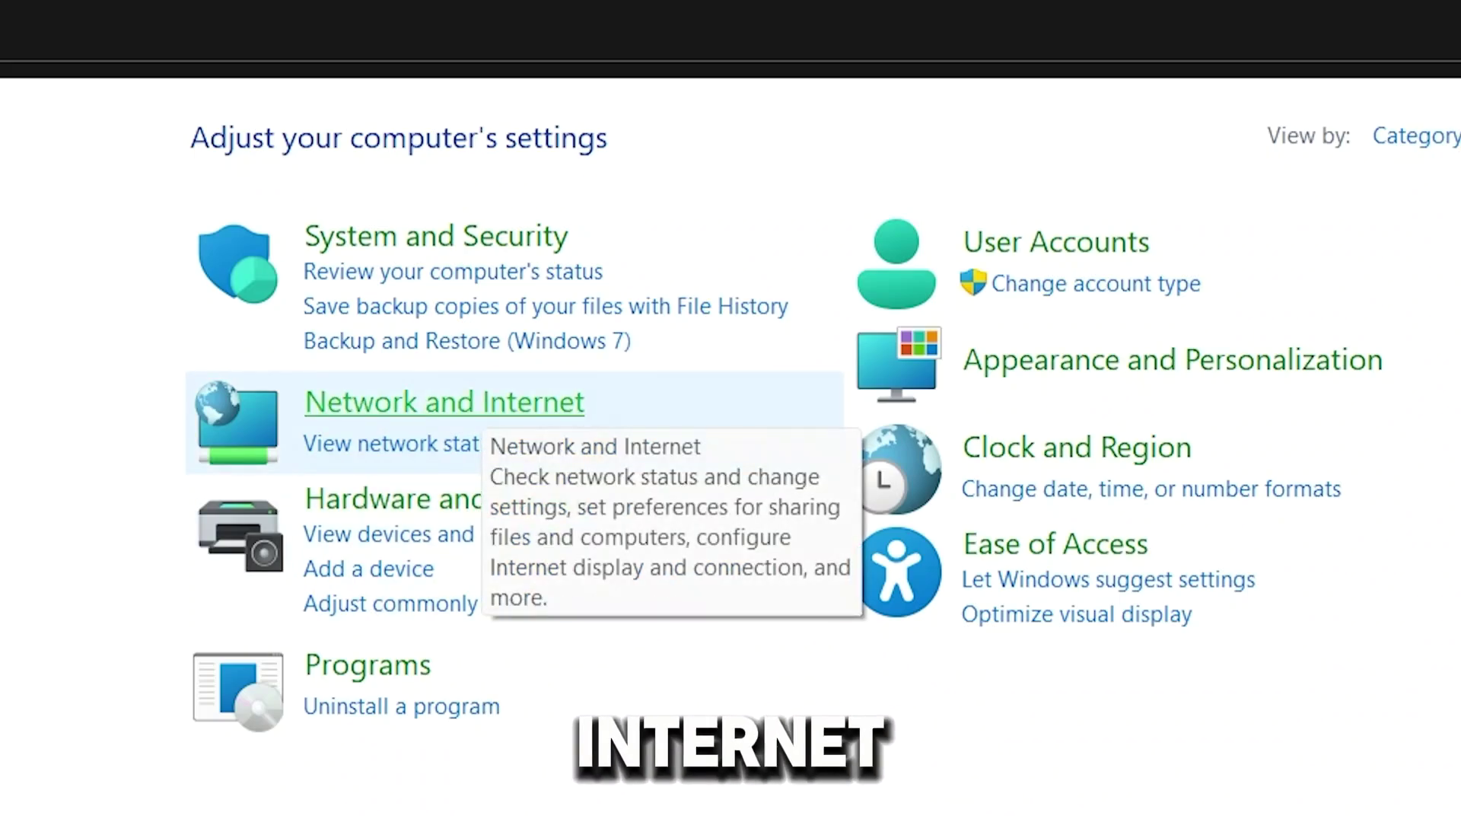
left_click(487, 404)
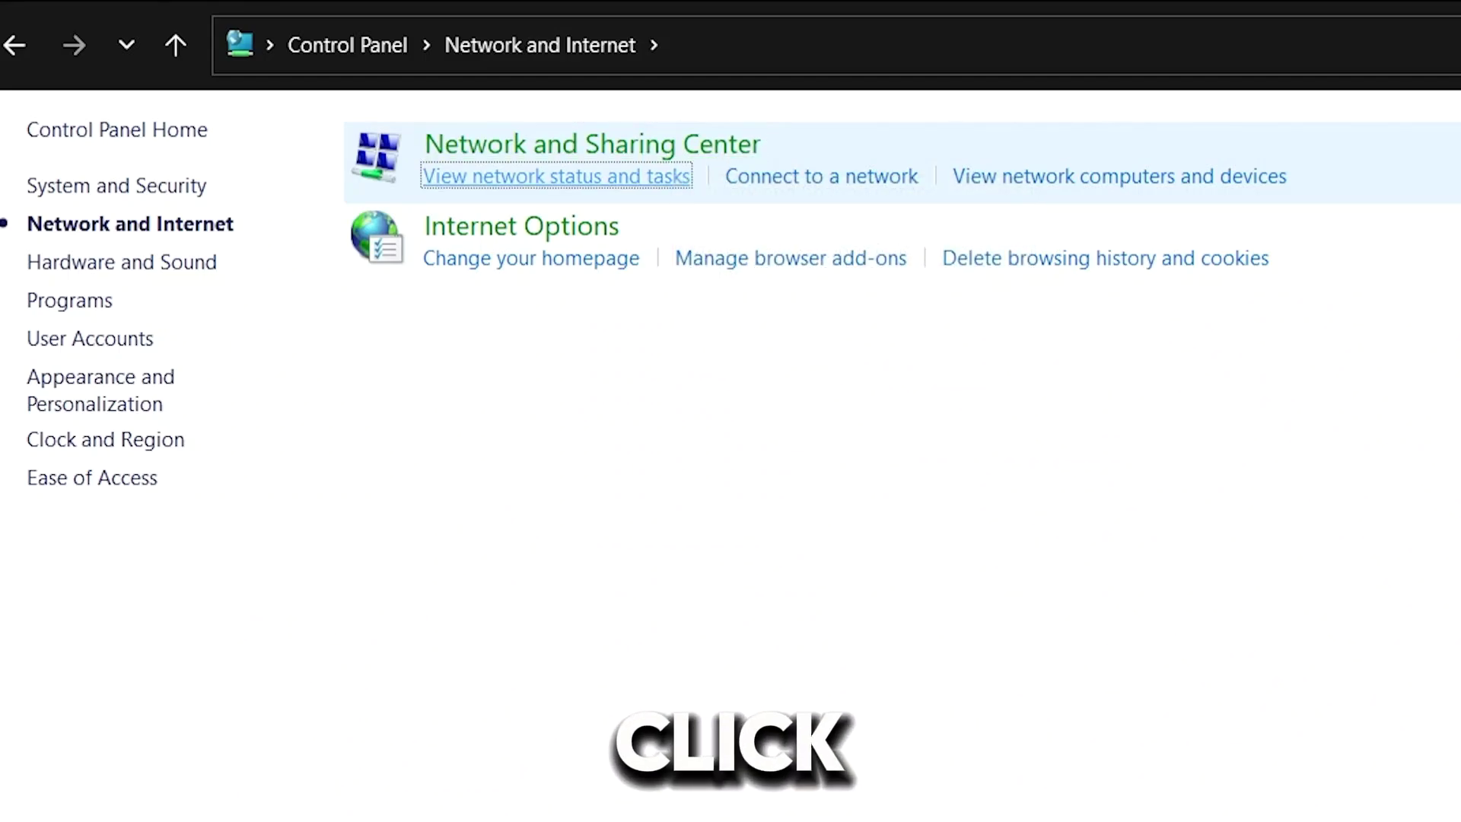
left_click(556, 176)
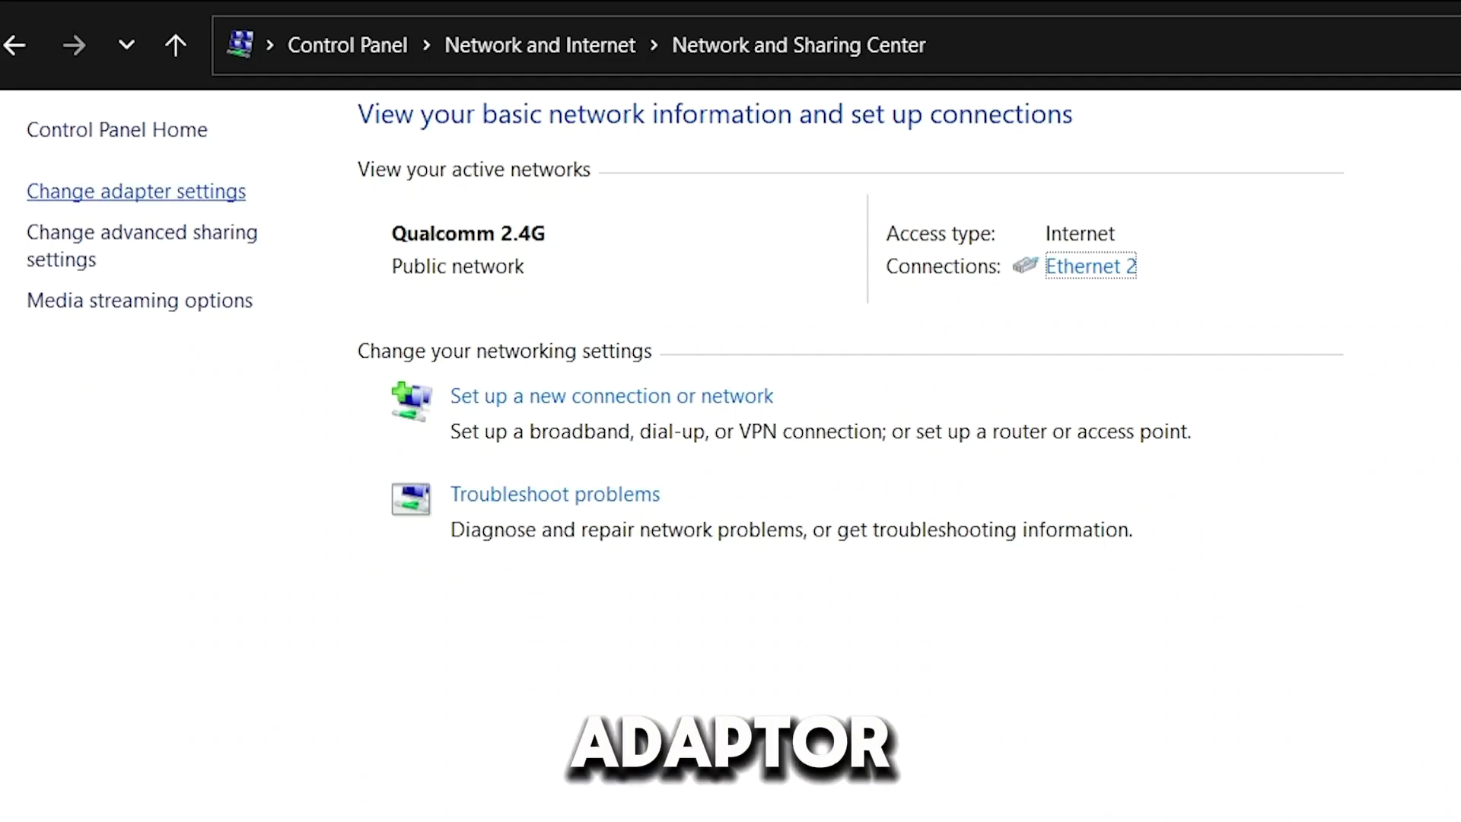
left_click(136, 191)
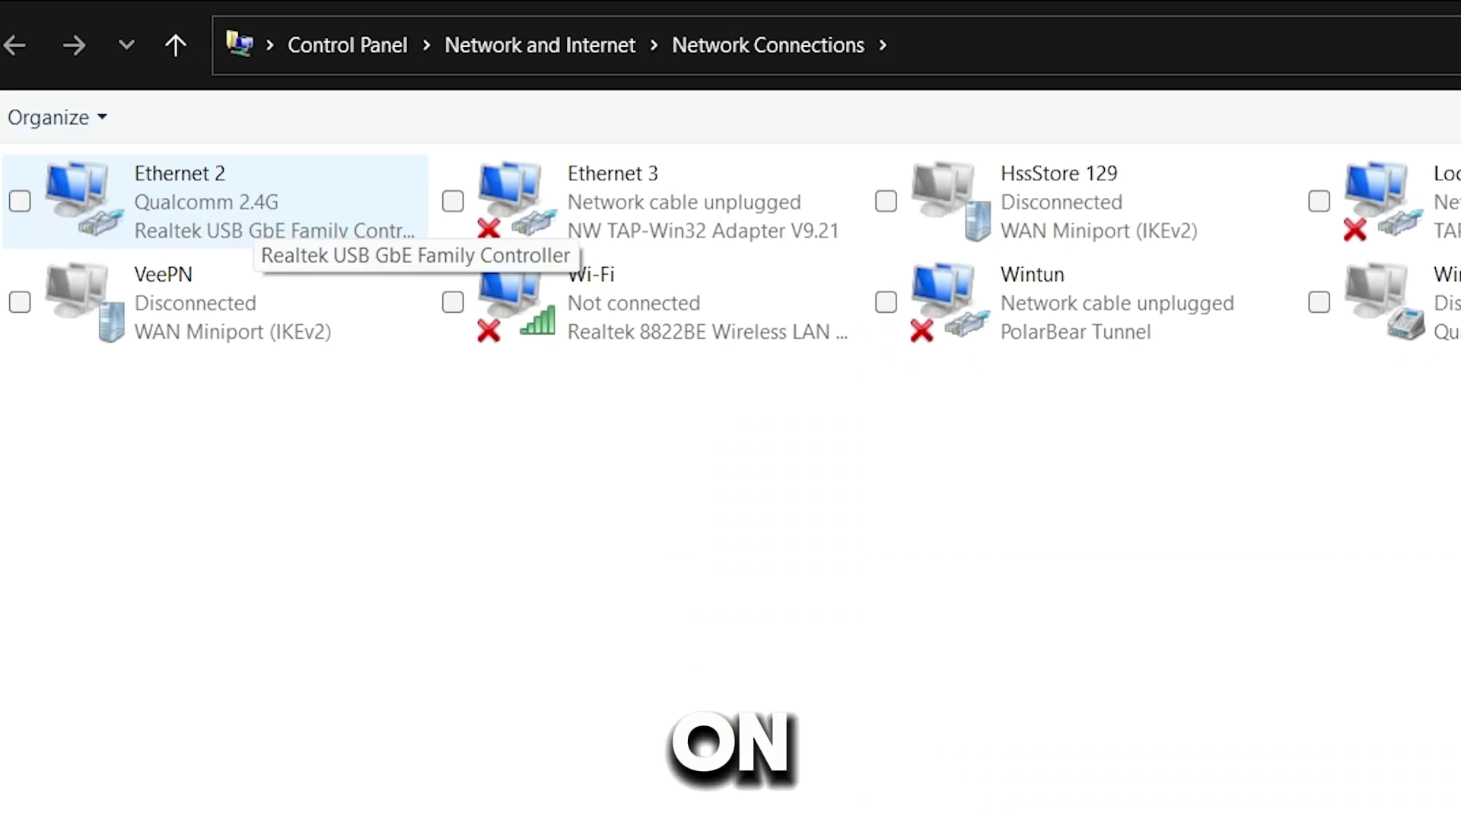
double_click(255, 207)
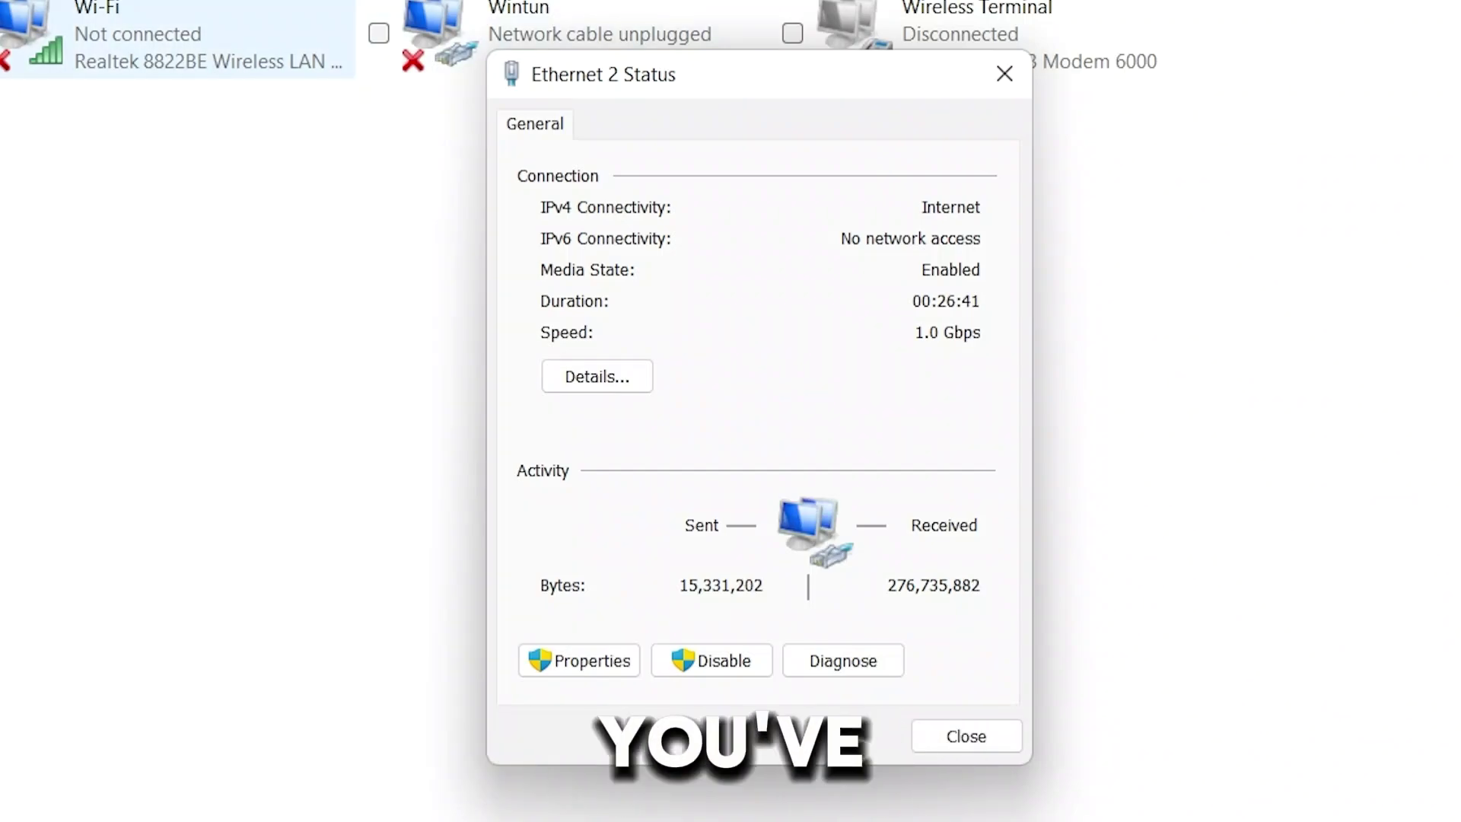
Open the Internet Protocol Version 4 (TCP/IPv4) properties of the Ethernet 2 connection
left_click(579, 660)
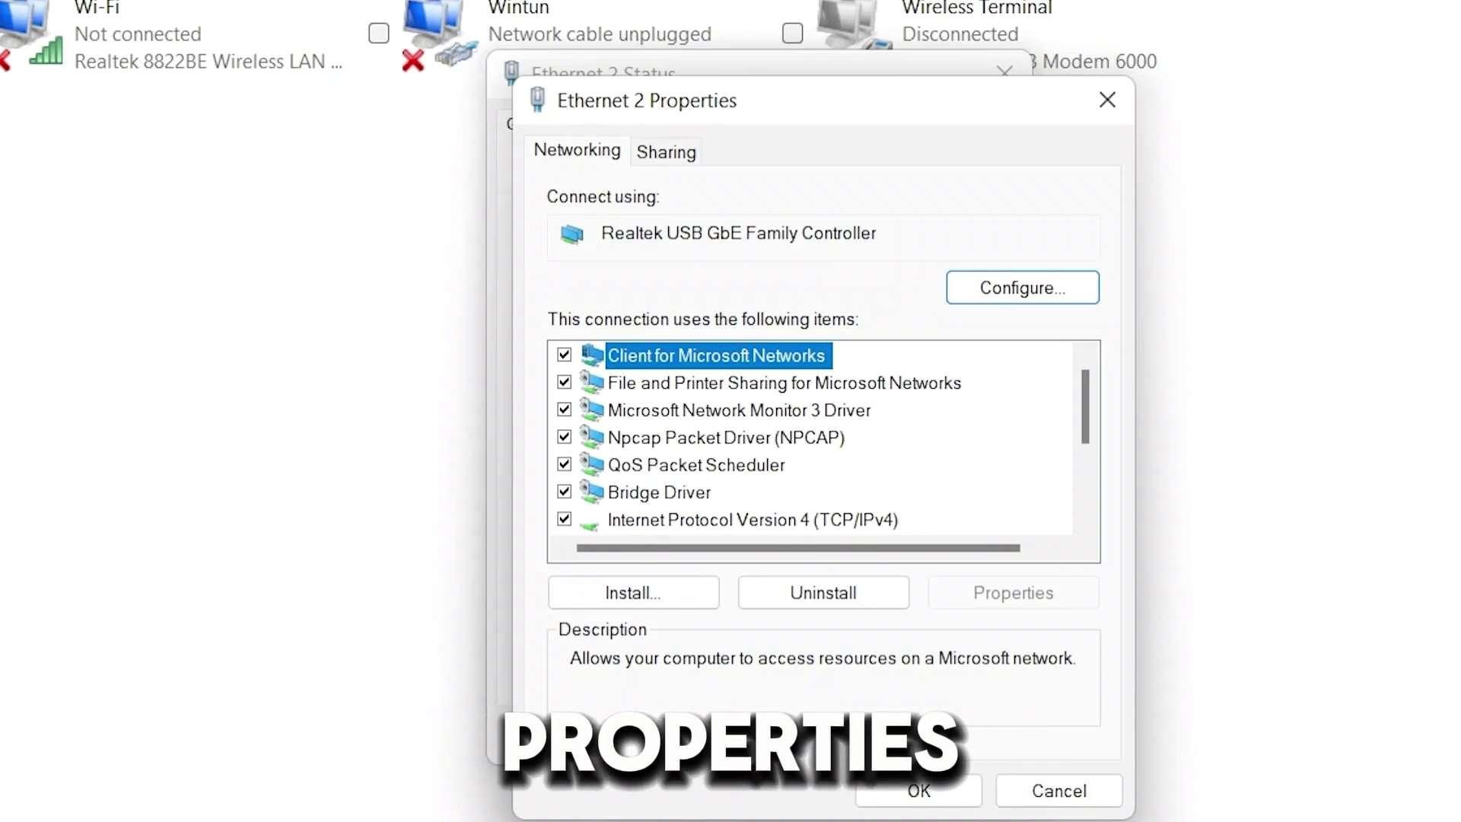
scroll(810, 437, "down", 1)
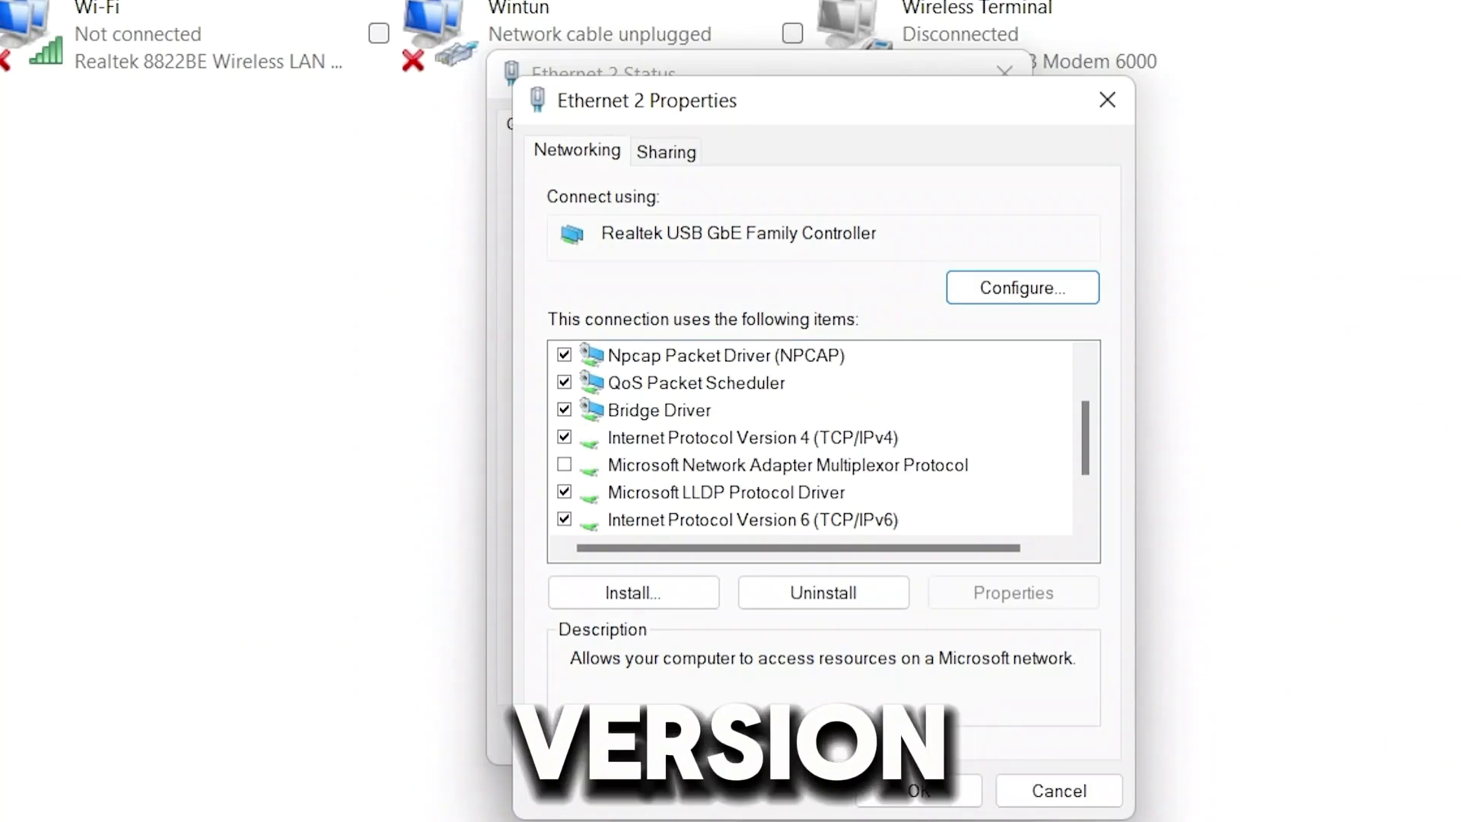
double_click(752, 437)
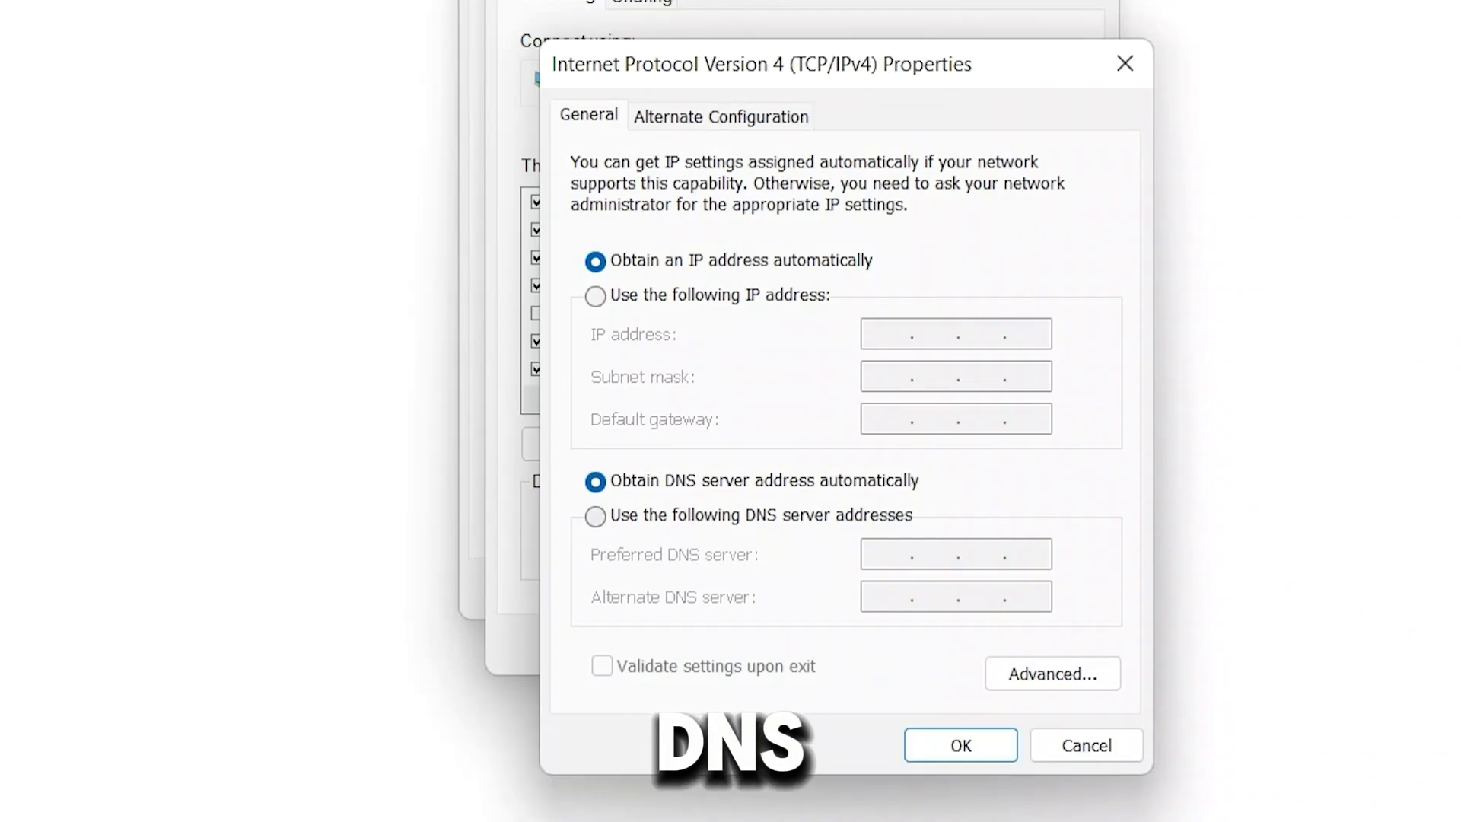
Switch to manually specified DNS server addresses and set the preferred DNS server to 1.1.1.1
left_click(595, 516)
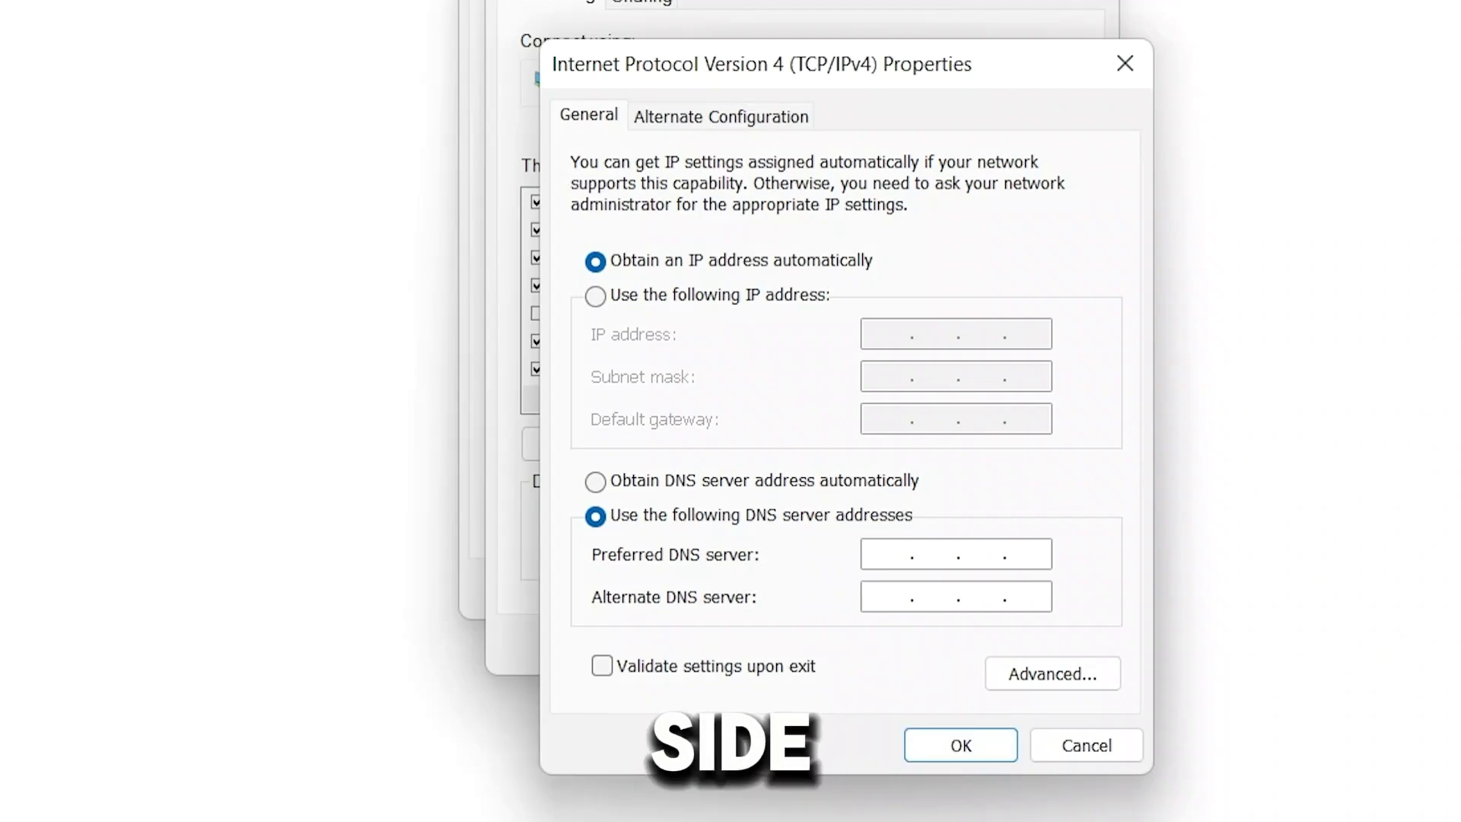
type("11 ")
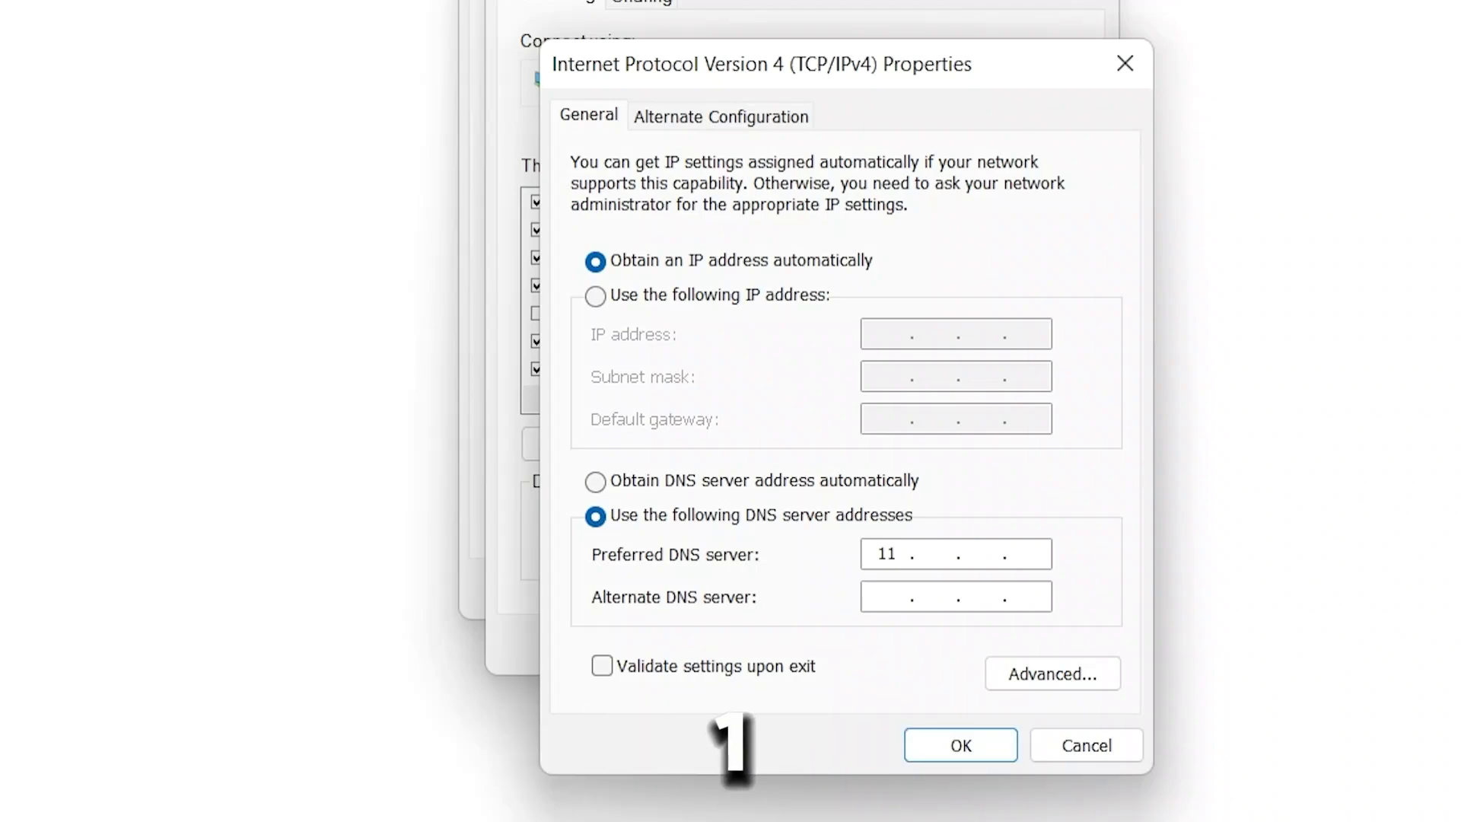
type("1")
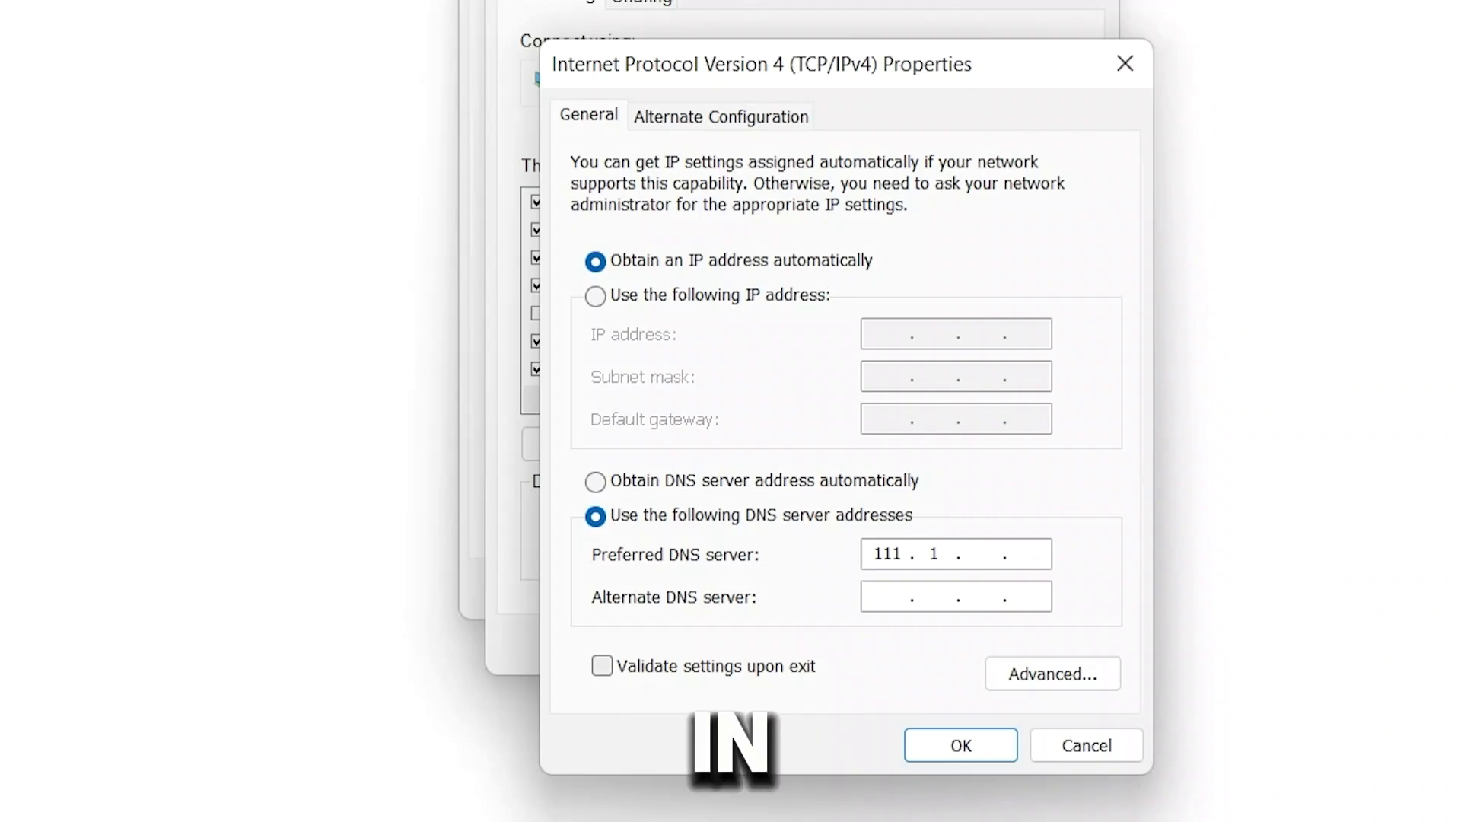
key("BackSpace")
key("BackSpace")
key("Right")
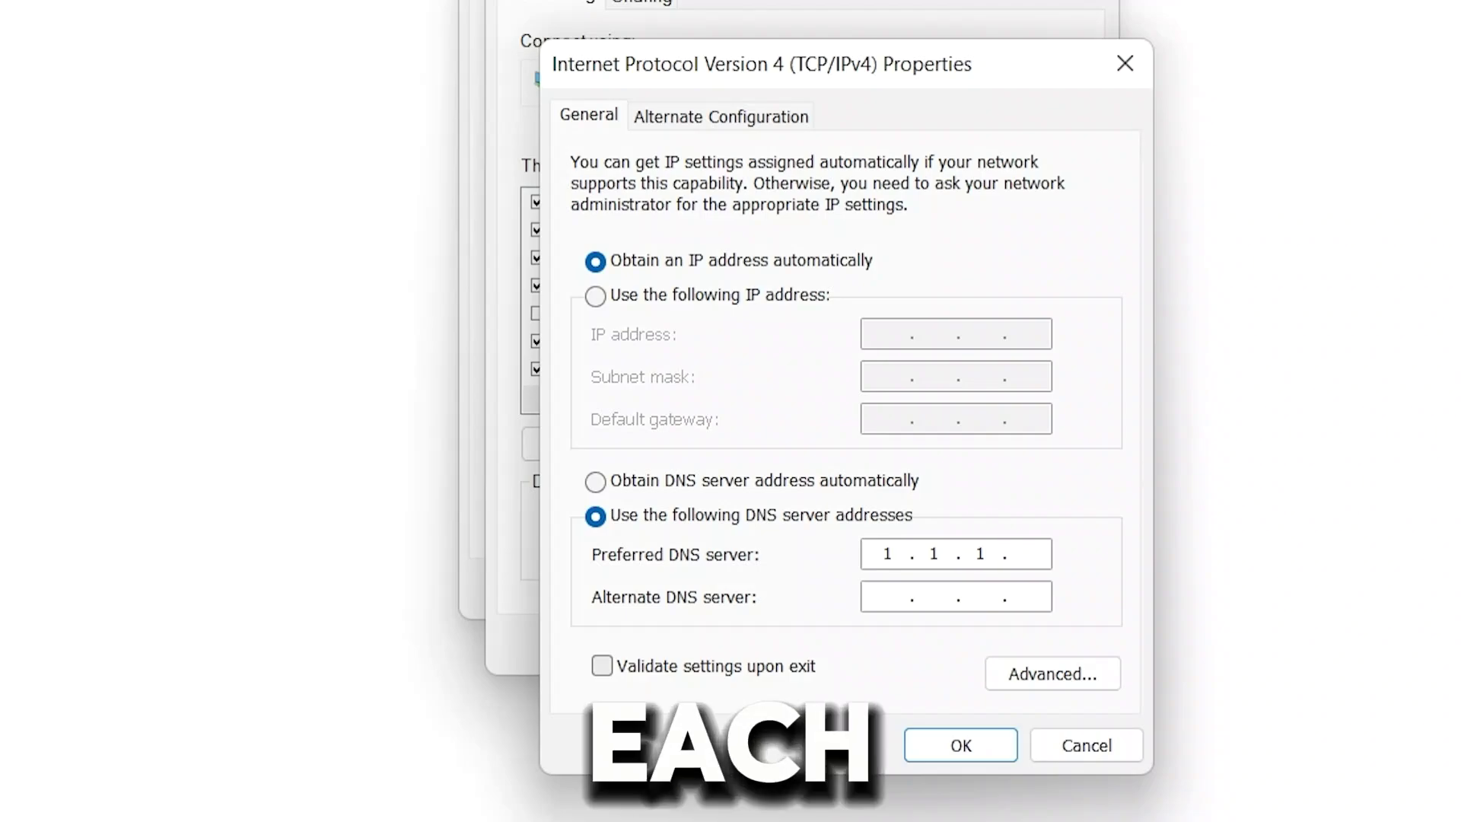
type("1")
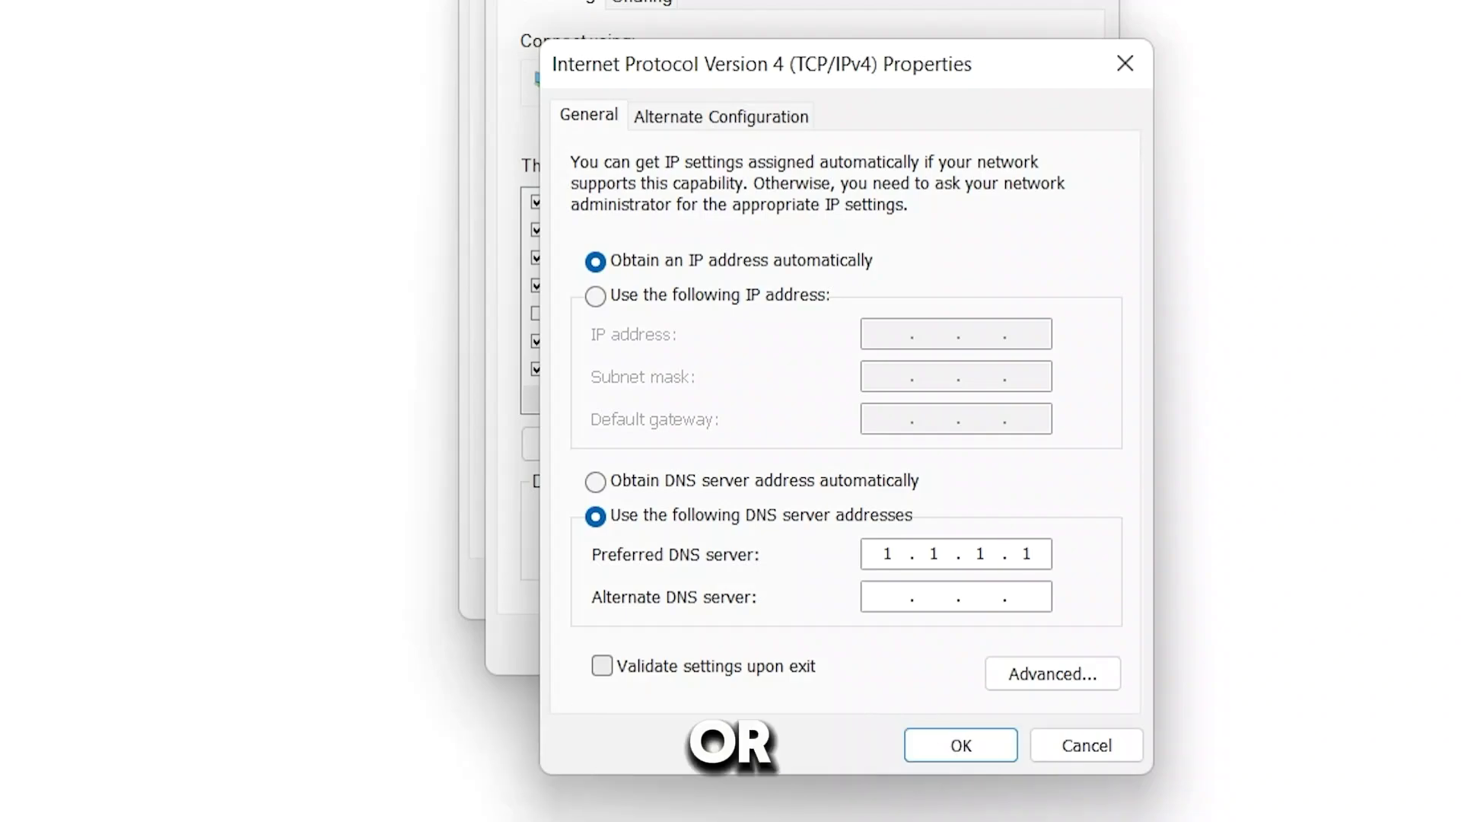
Set the alternate DNS server to 8.8.8.8, accept the settings and close the Ethernet 2 dialogs
left_click(888, 595)
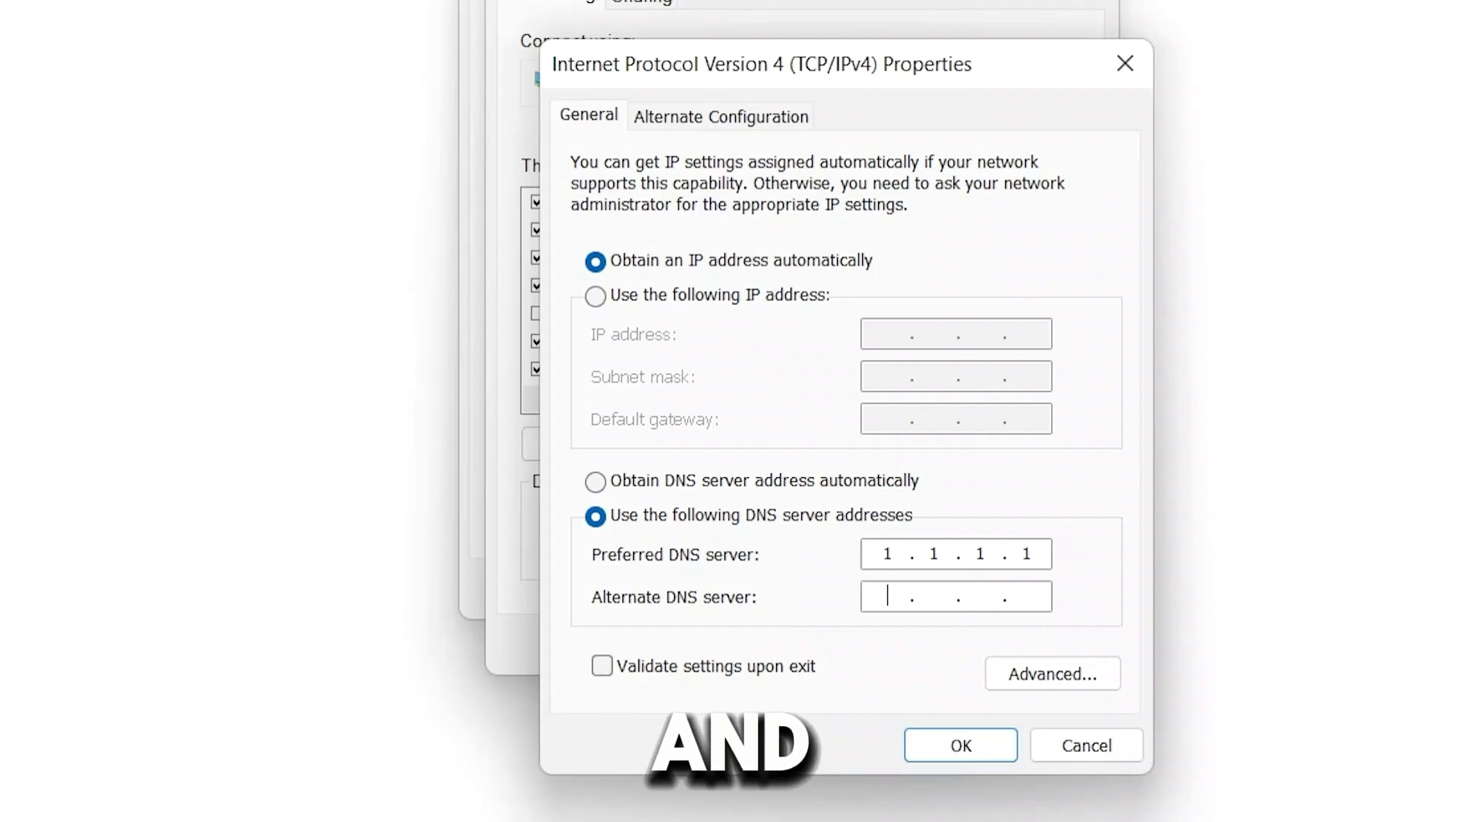
type("8.")
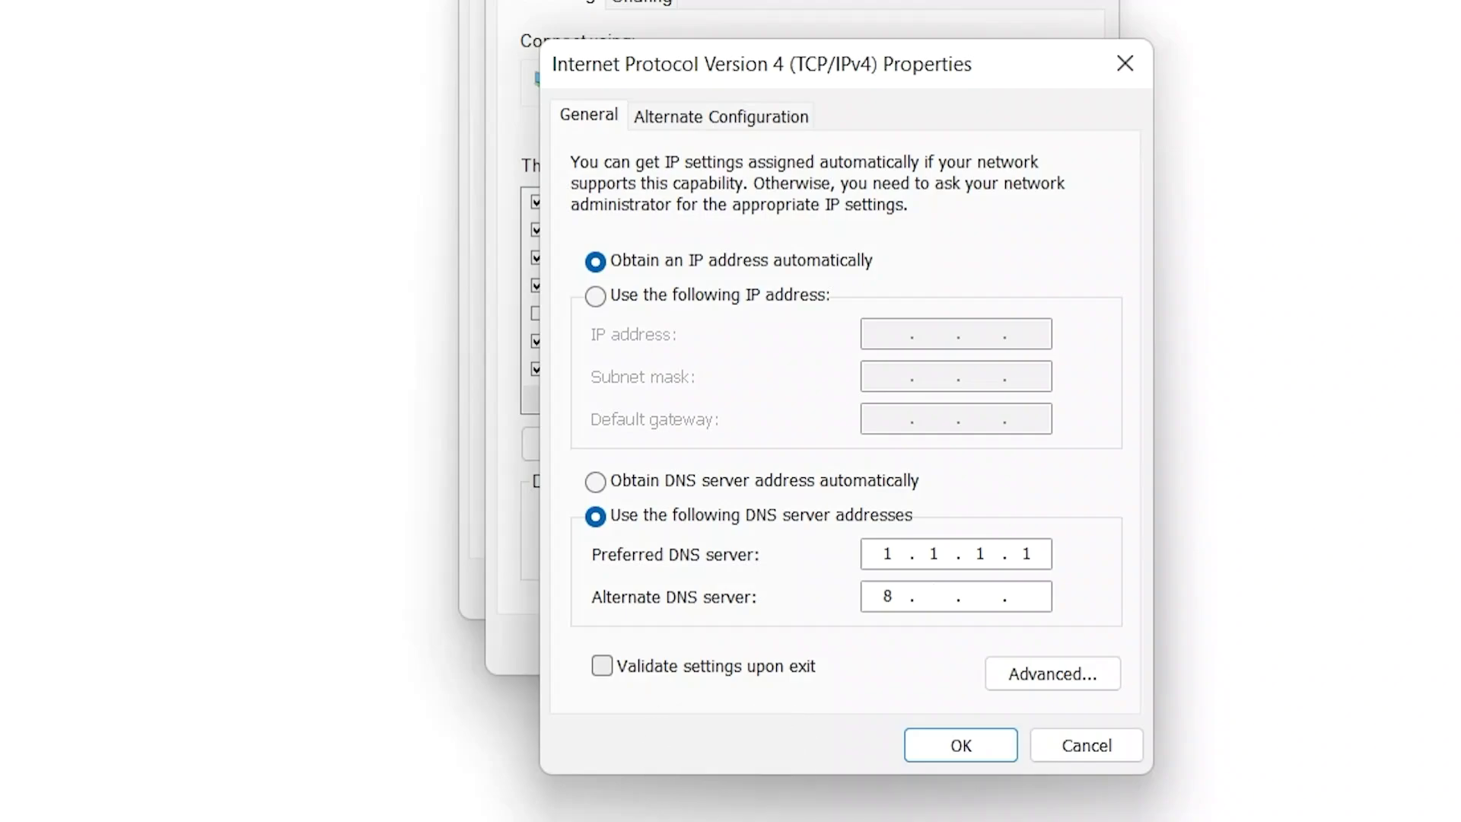
type("8")
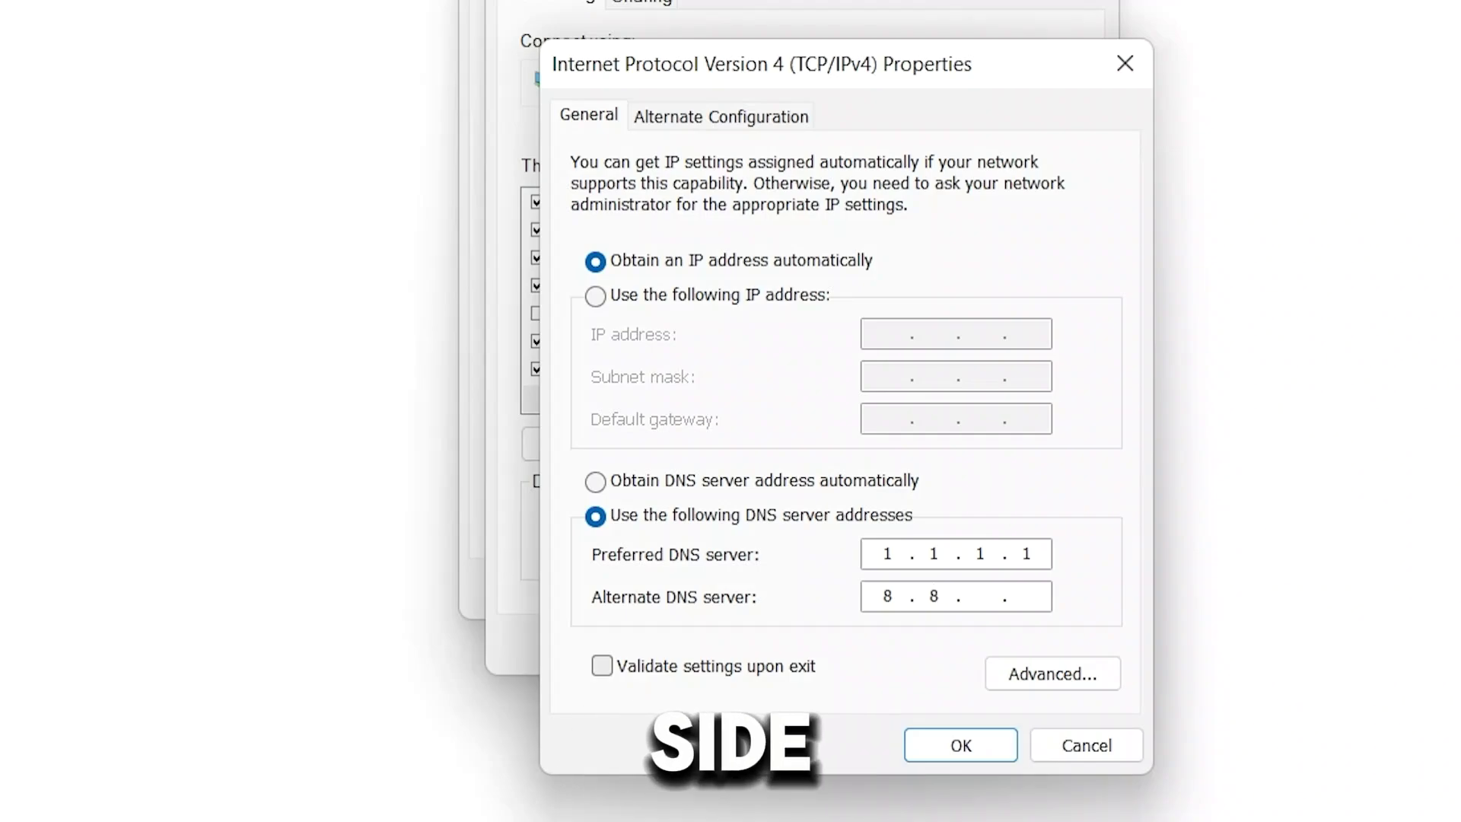
type(".8.8")
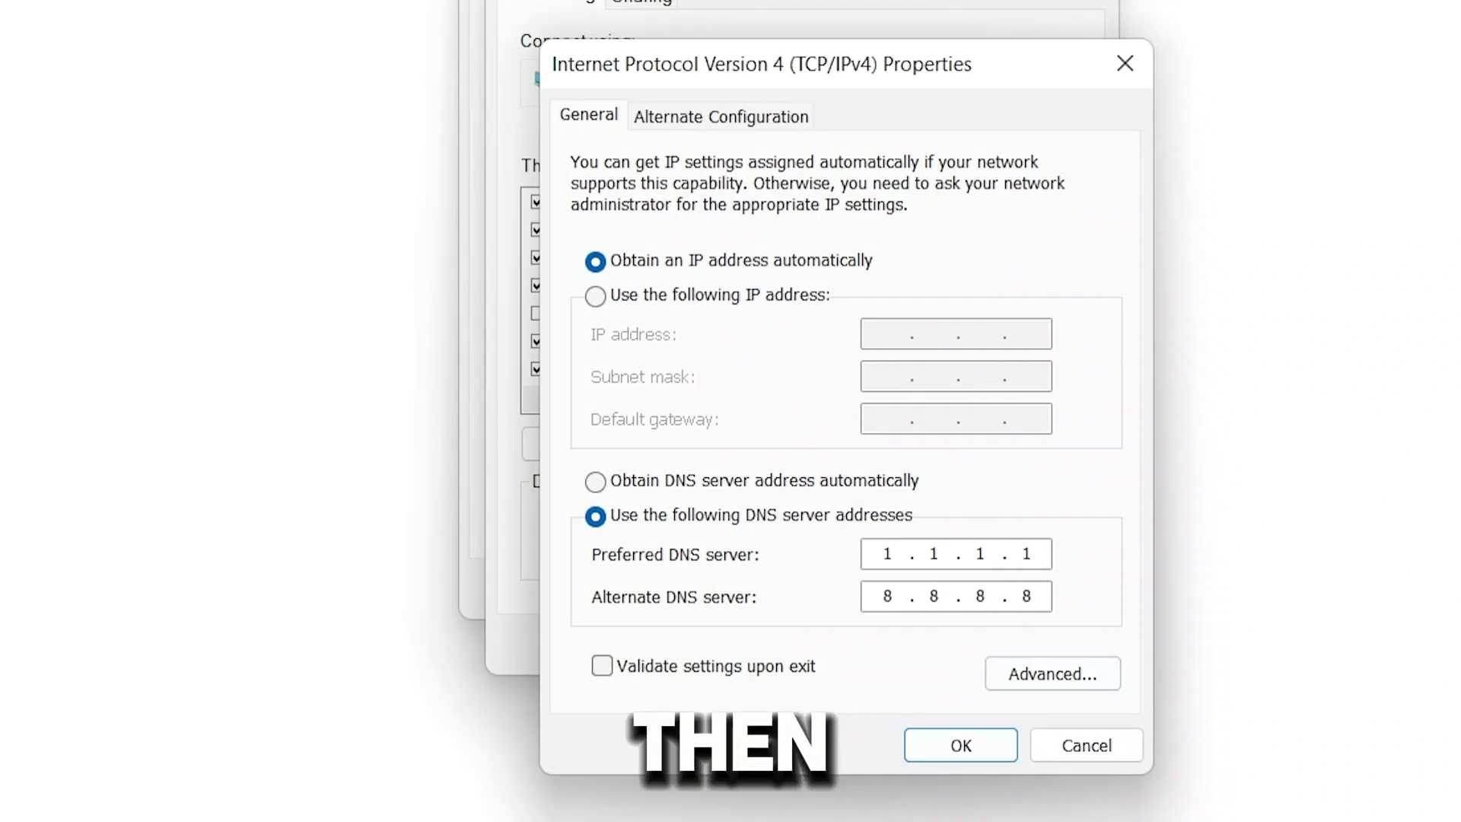
key("Return")
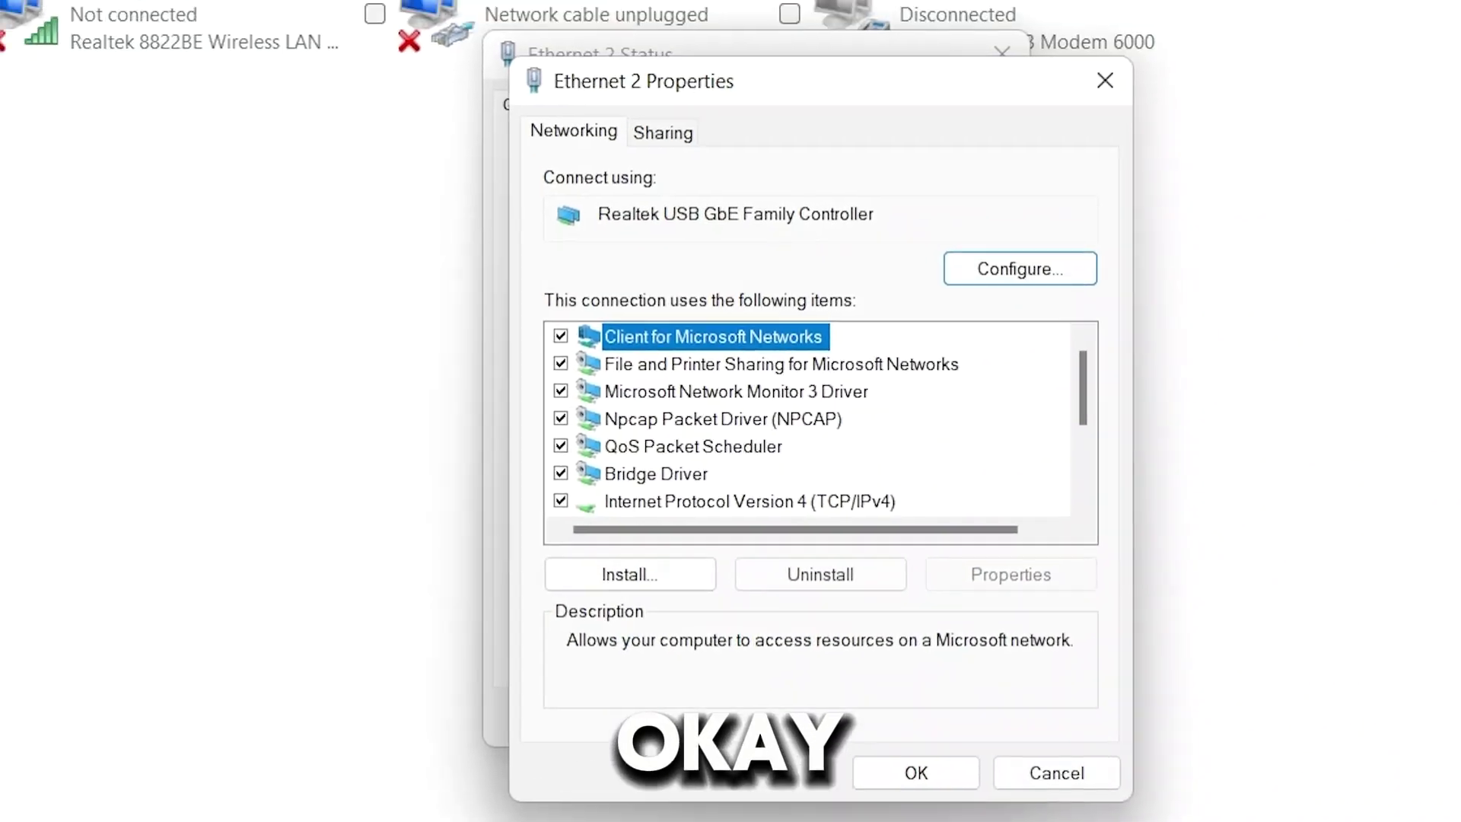
left_click(919, 791)
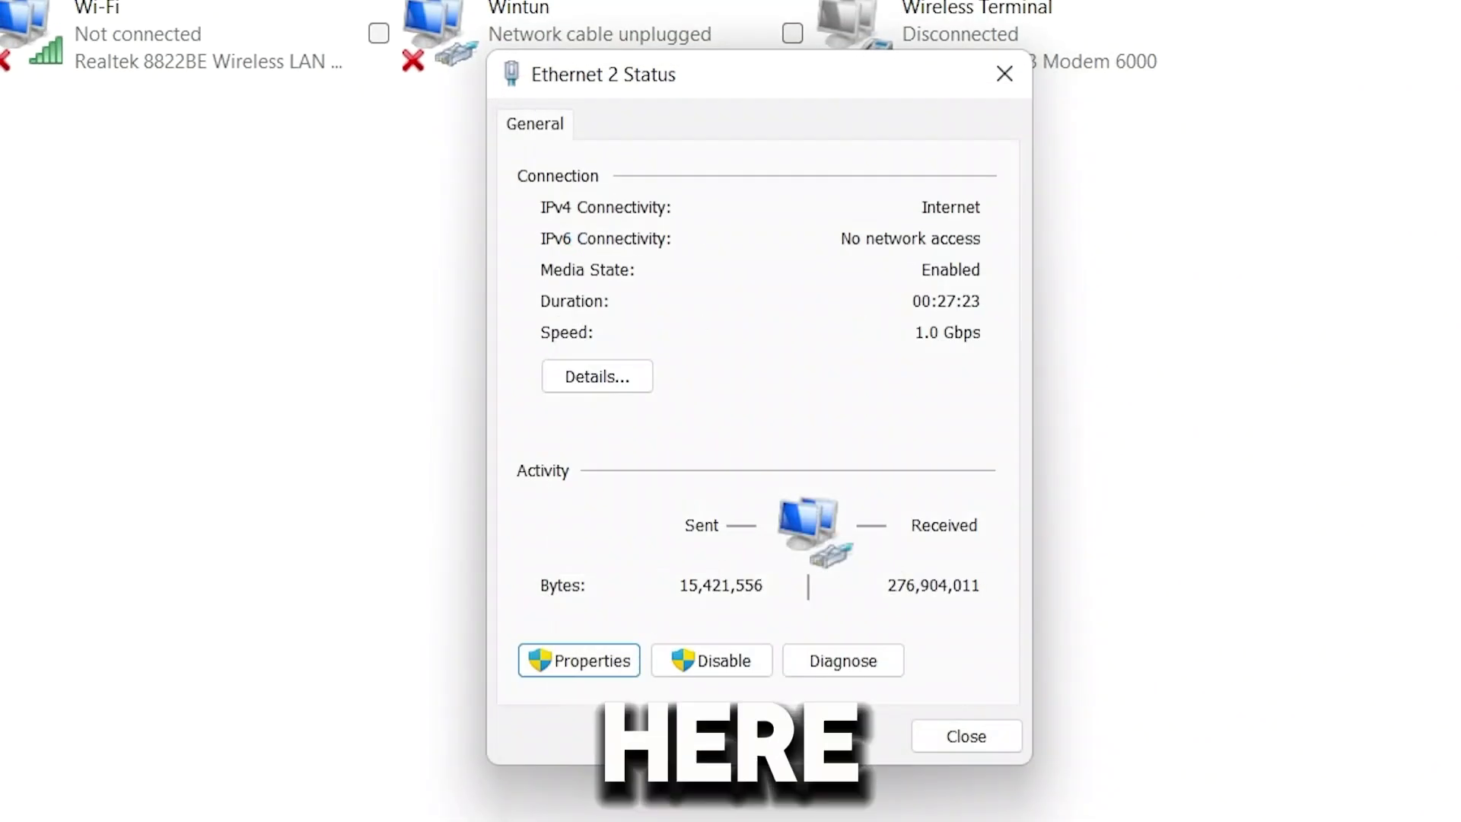
left_click(966, 737)
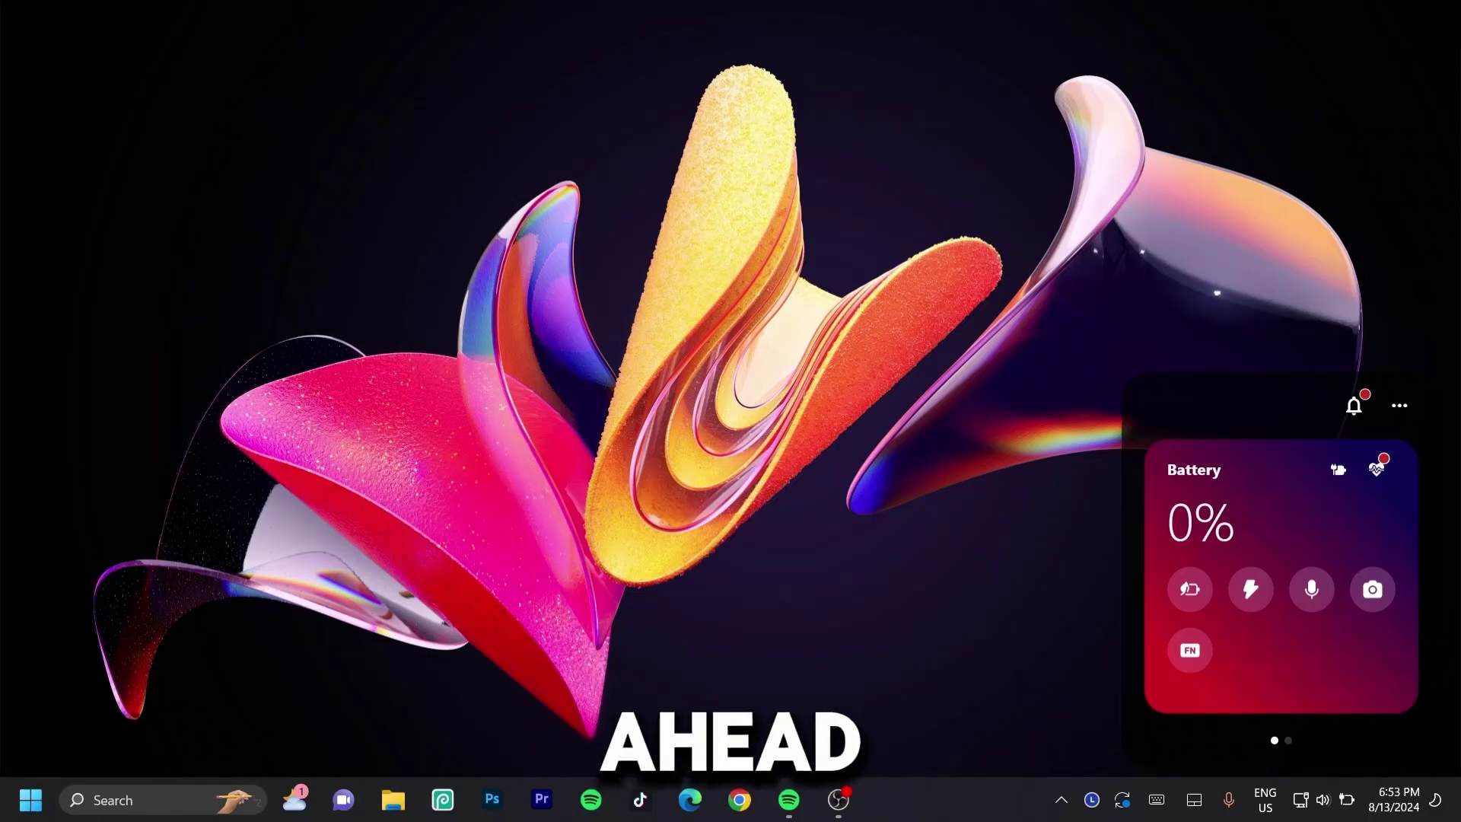
Search Windows for "cmd" and open Command Prompt as administrator
key("super")
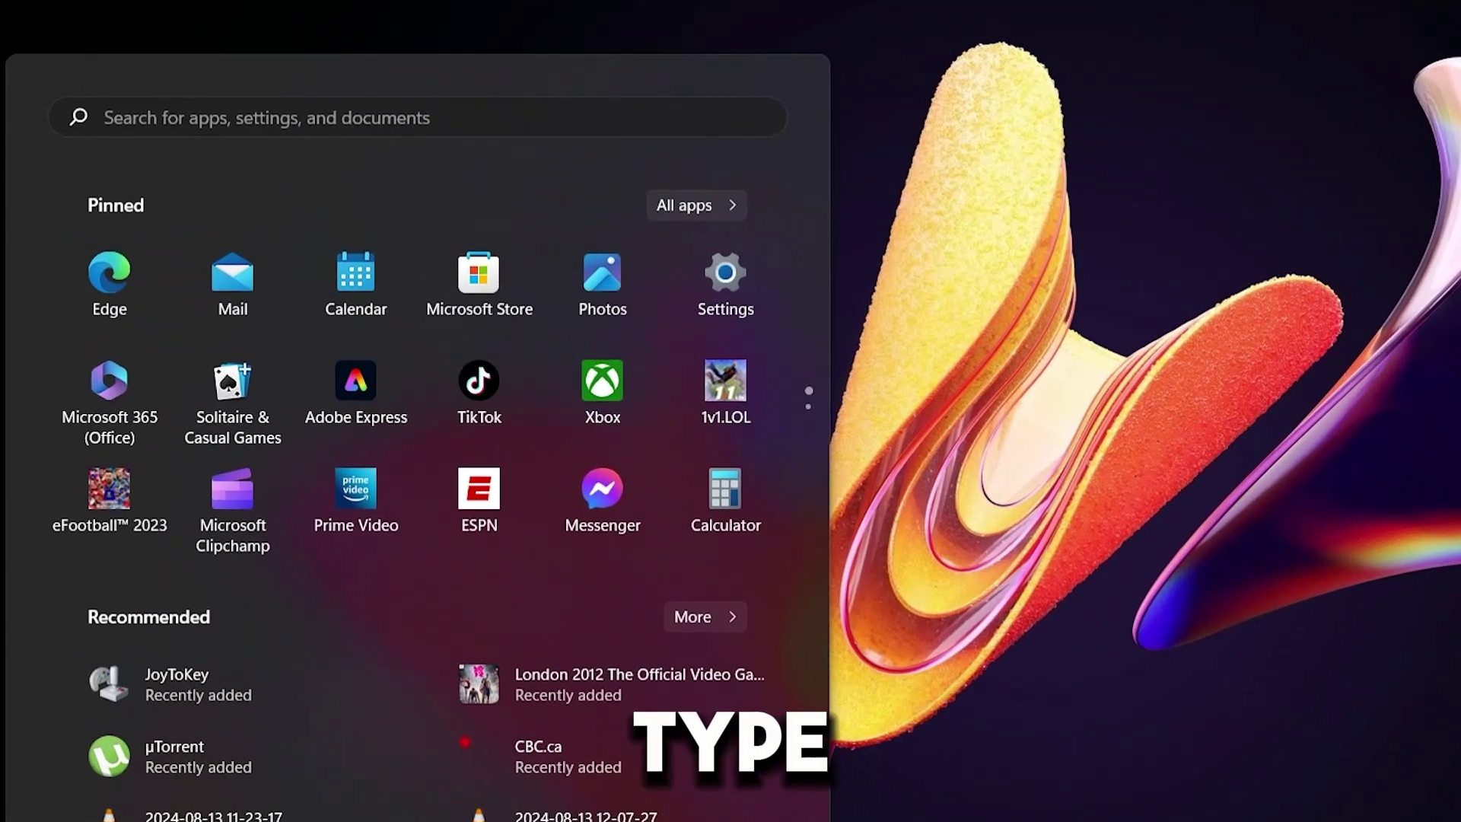
type("cmd")
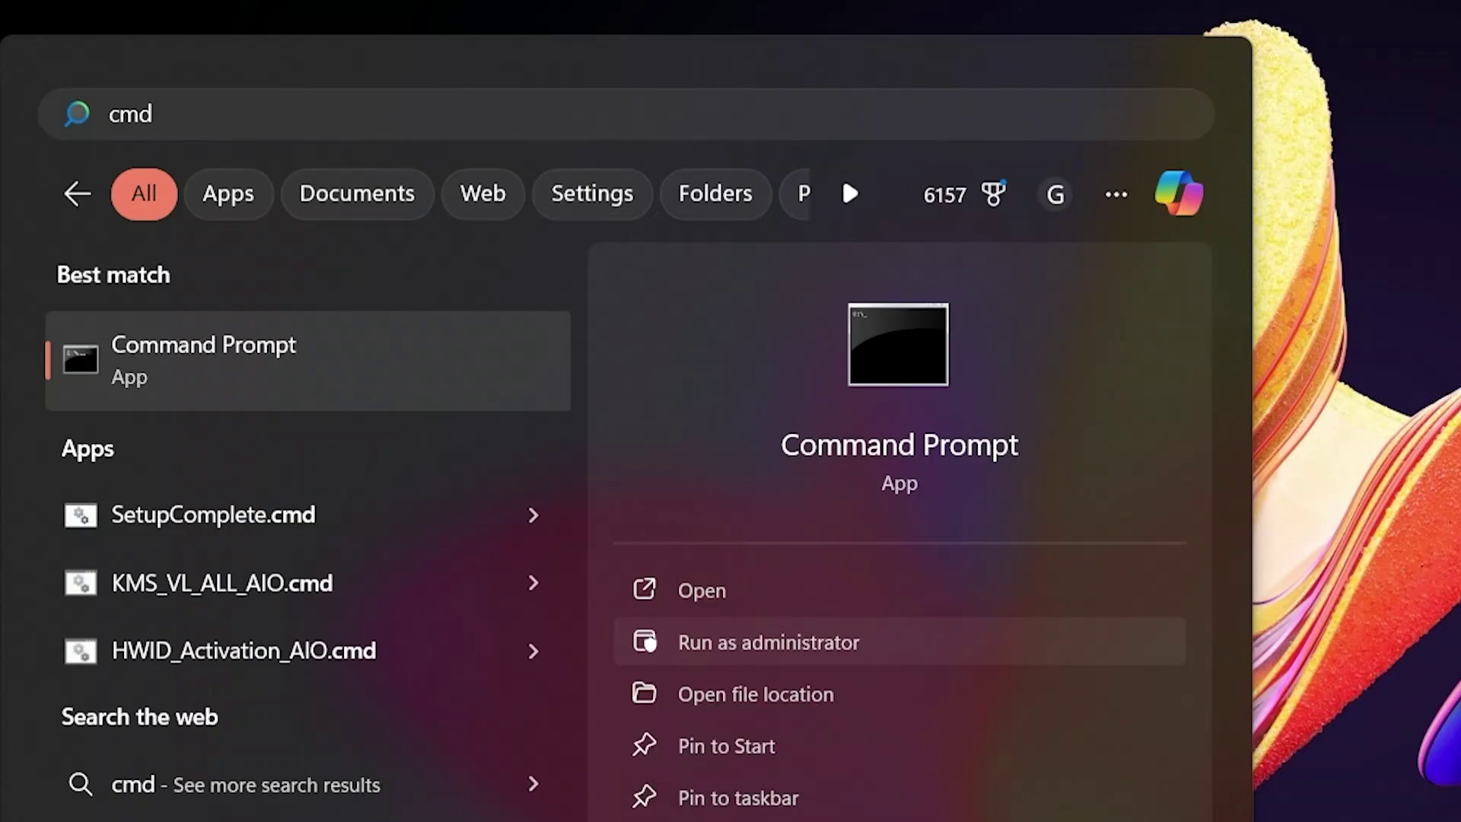
left_click(768, 643)
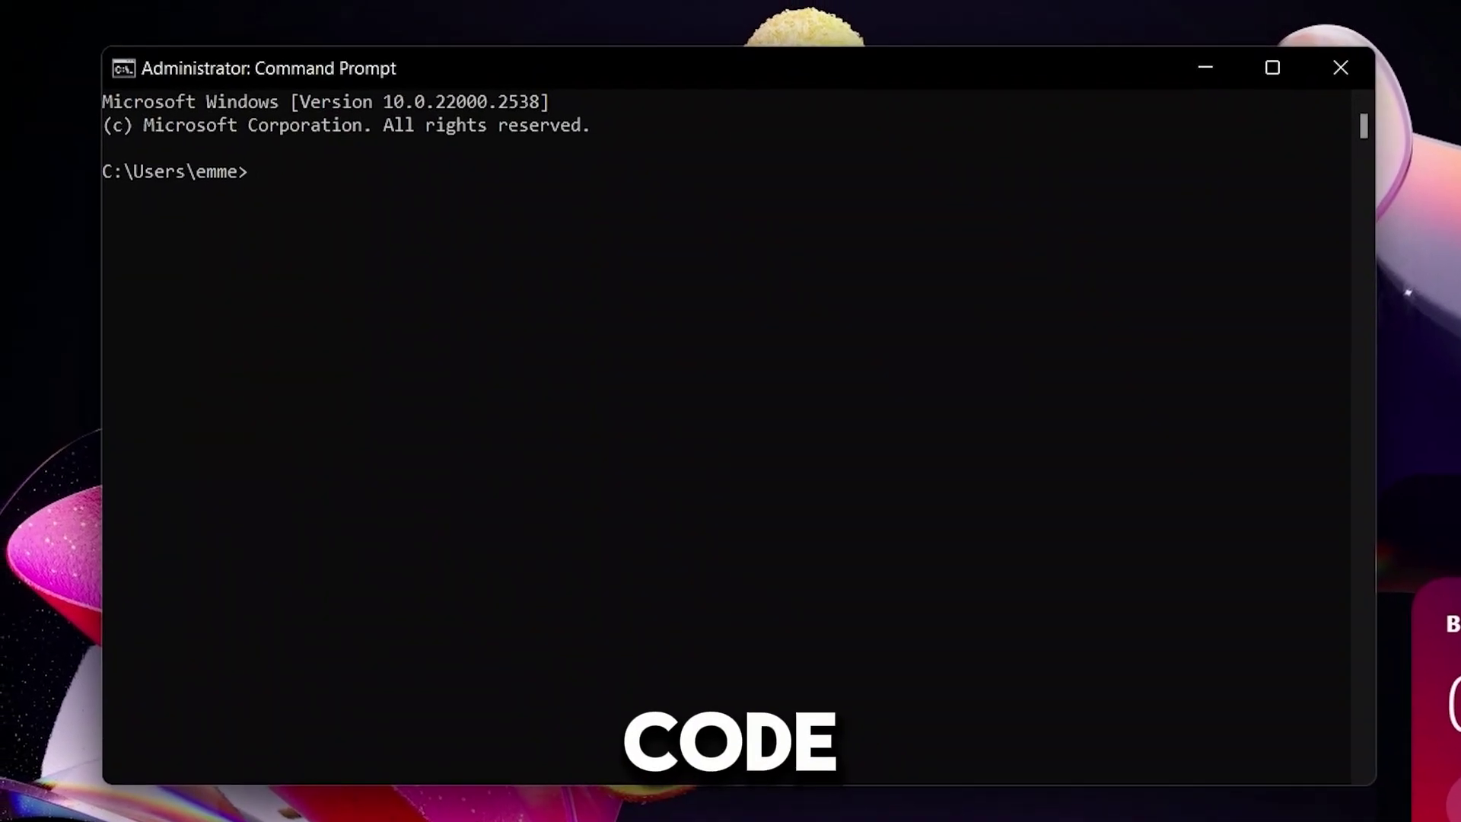
Flush the DNS cache by running the command ipconfig /flushdns
type("ipconfi")
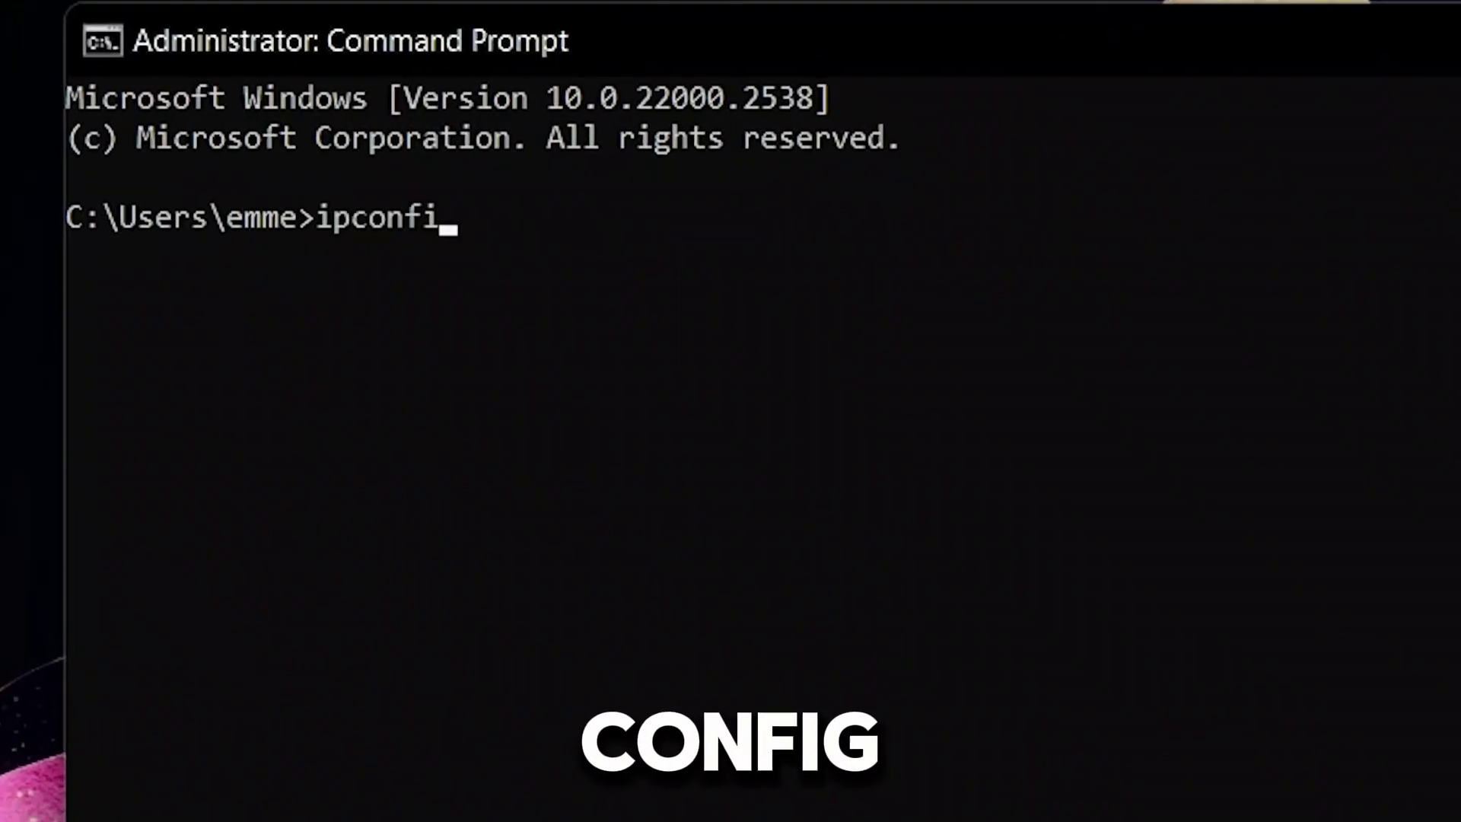
type("g ")
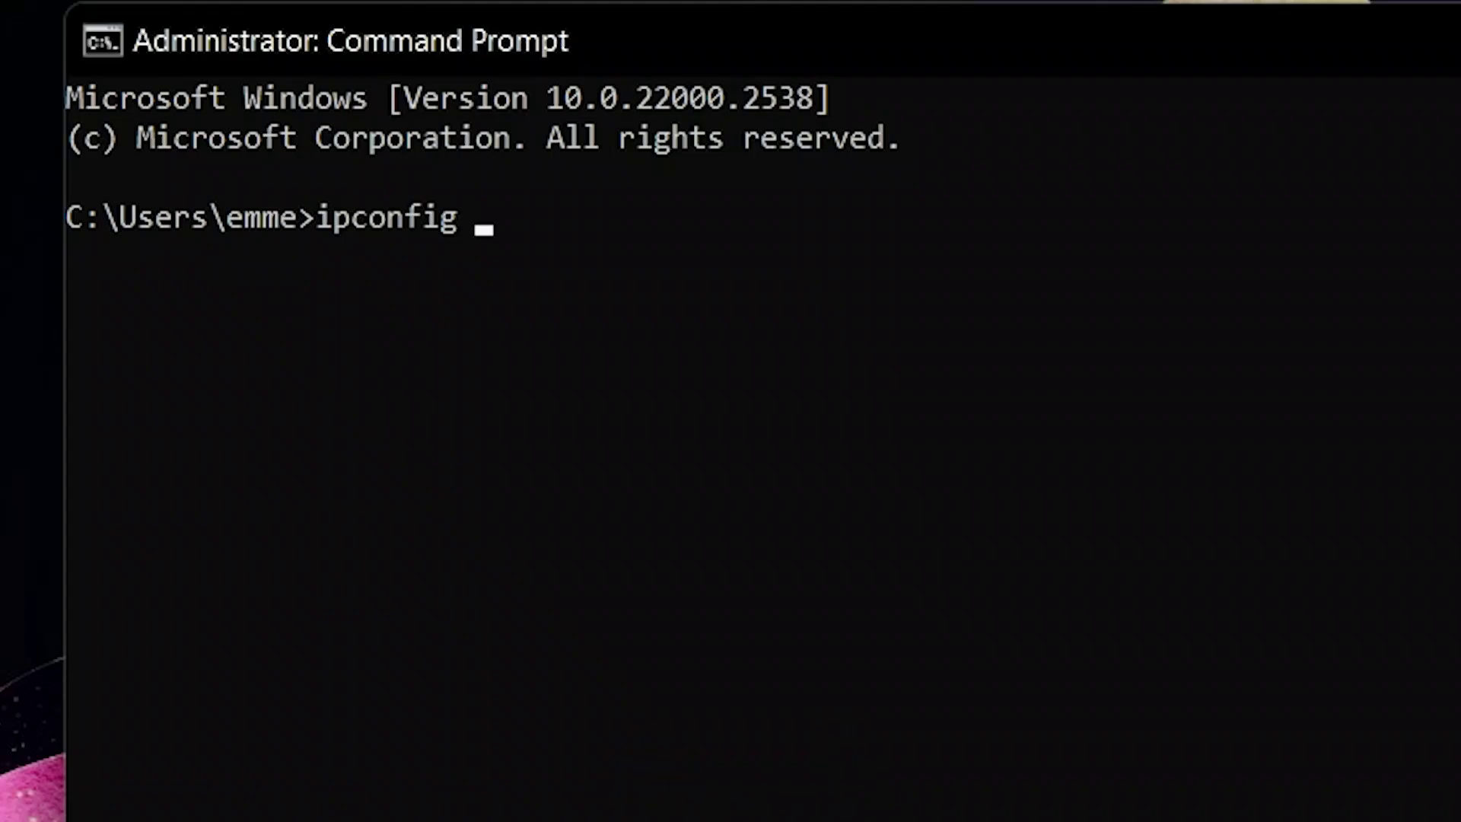
type("/flu")
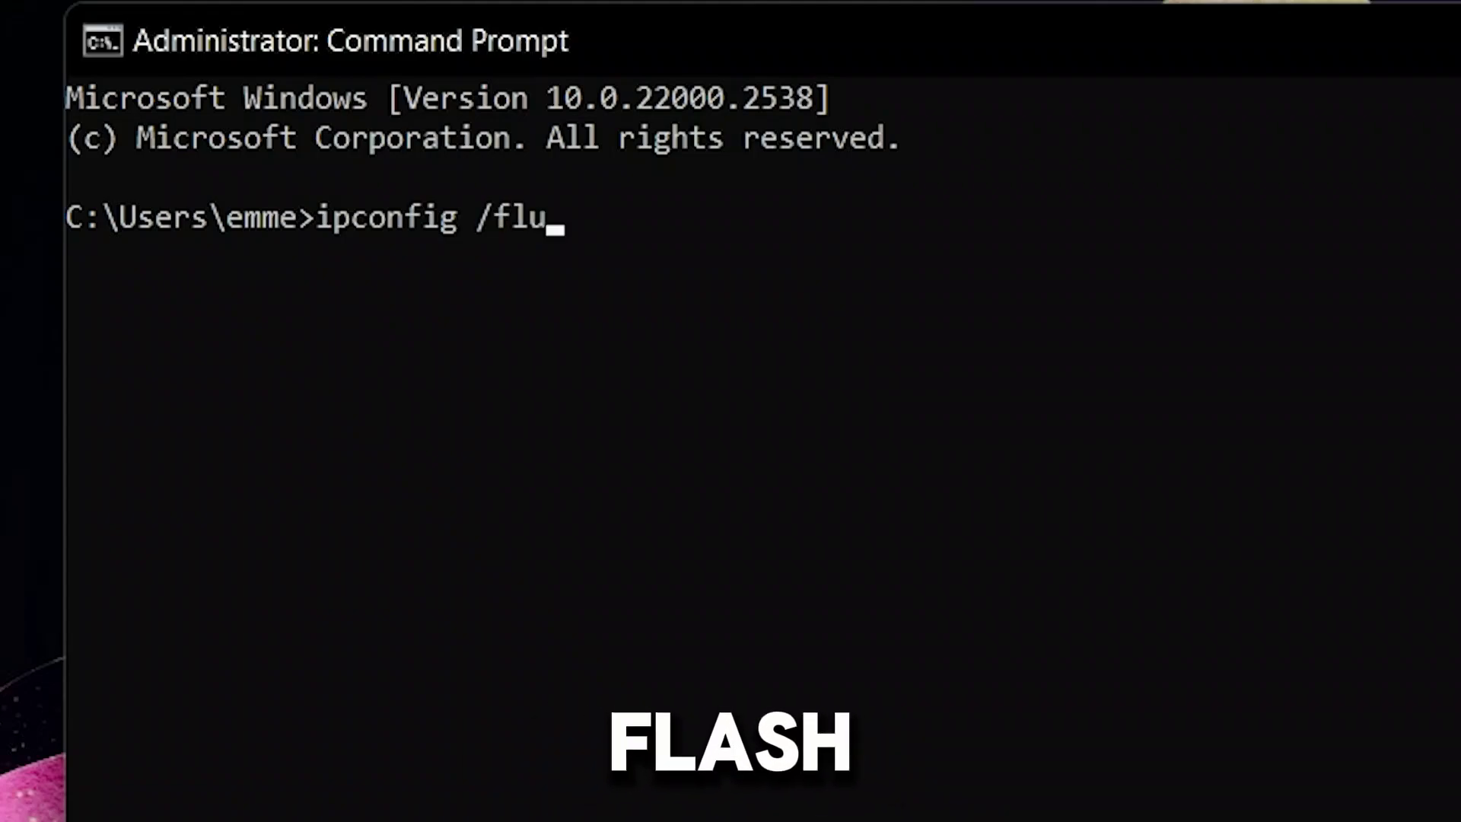
type("shdns")
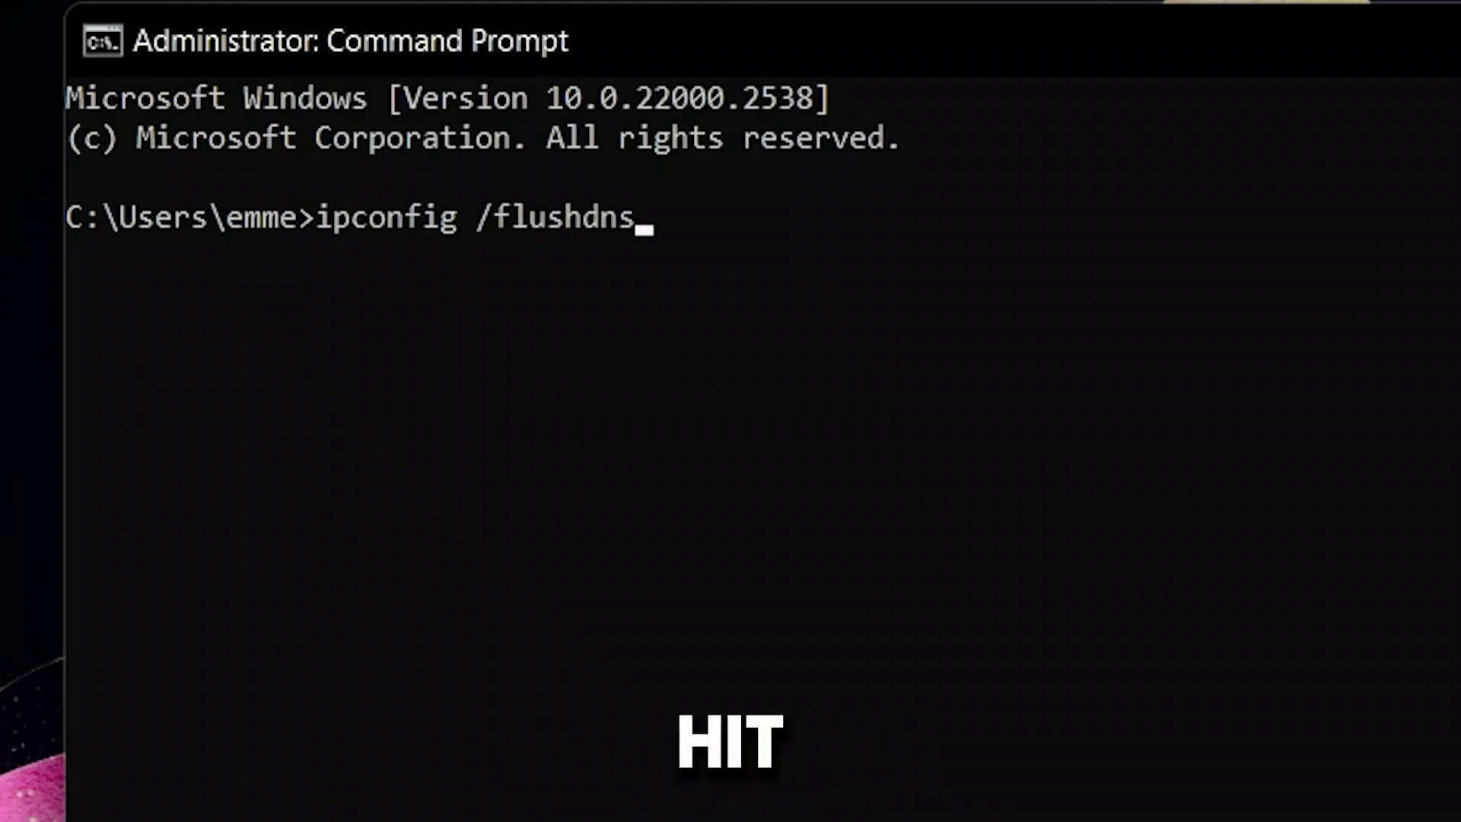
key("Return")
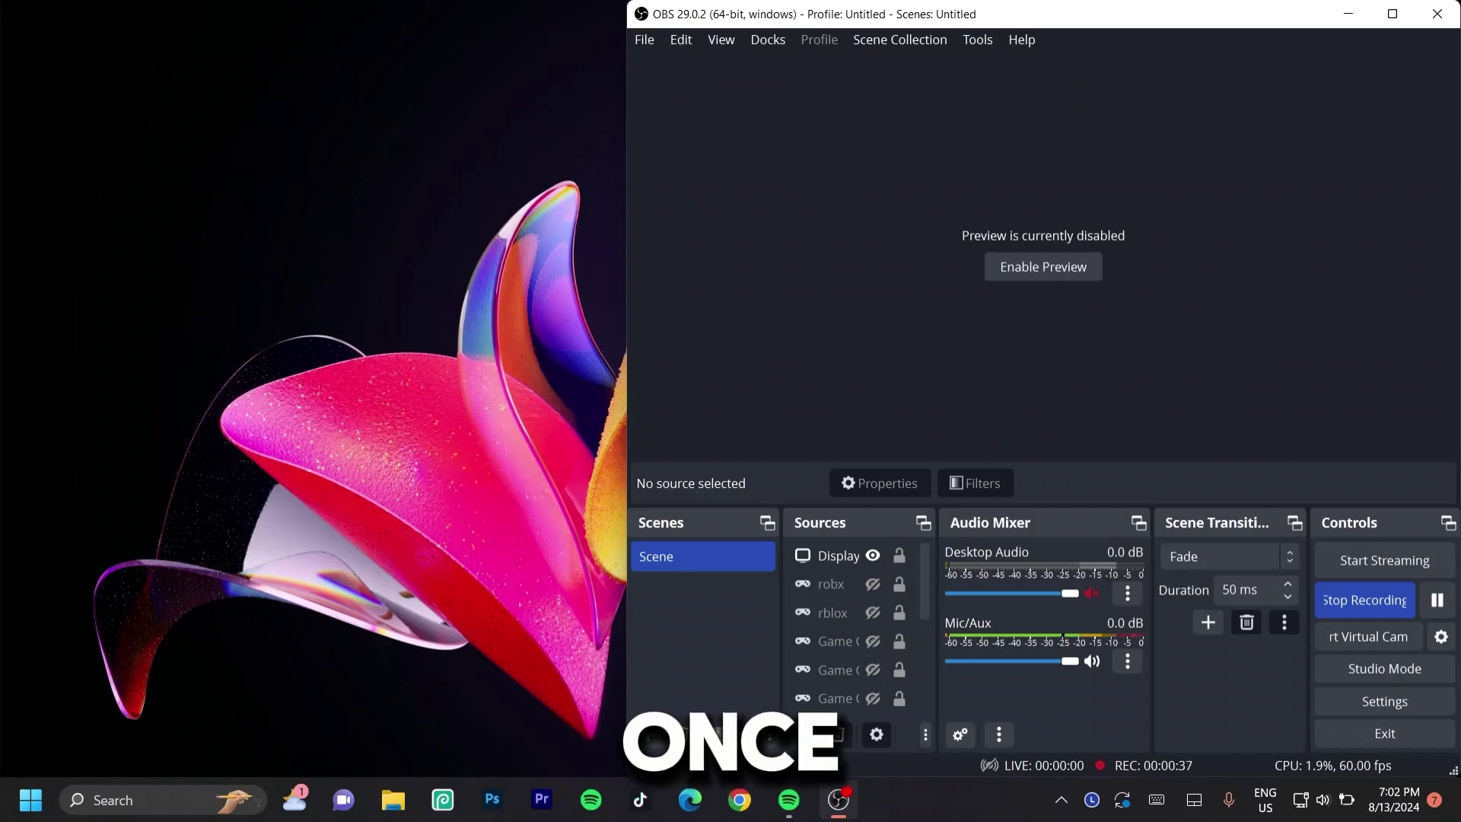
Open the Delivery Optimization page within the advanced options of Windows Update in Settings
left_click(30, 799)
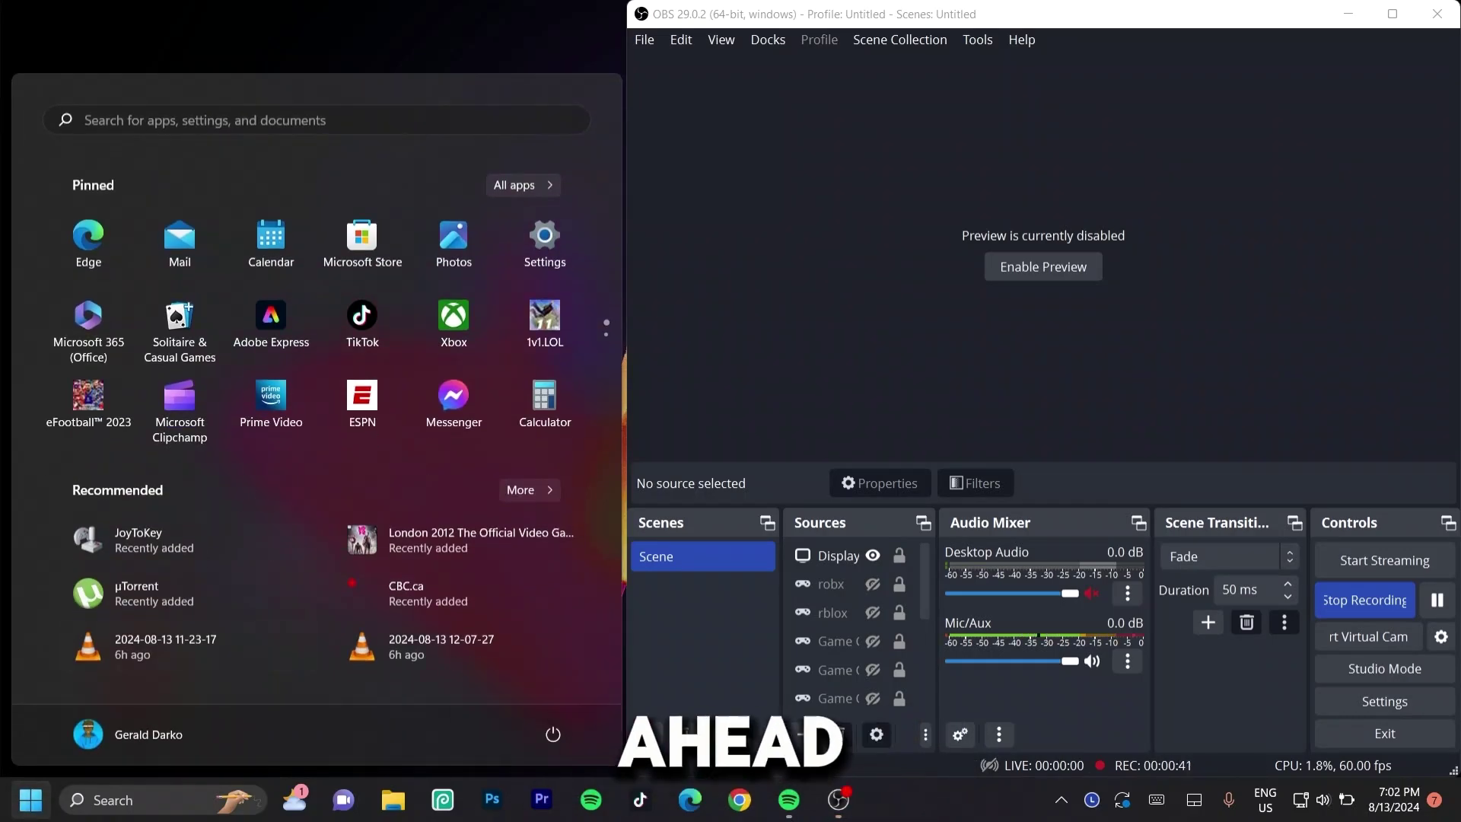
left_click(545, 245)
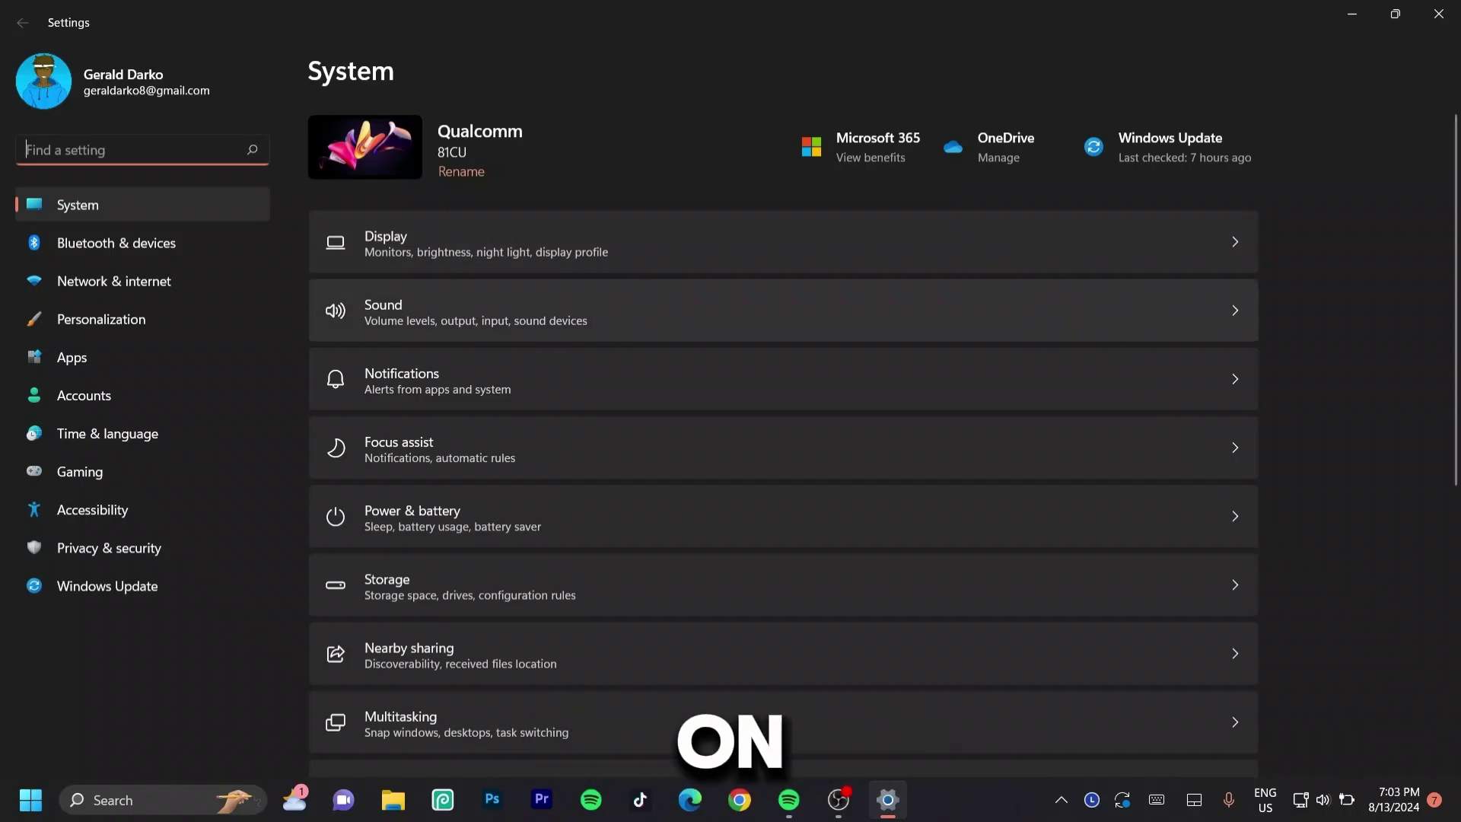
left_click(108, 586)
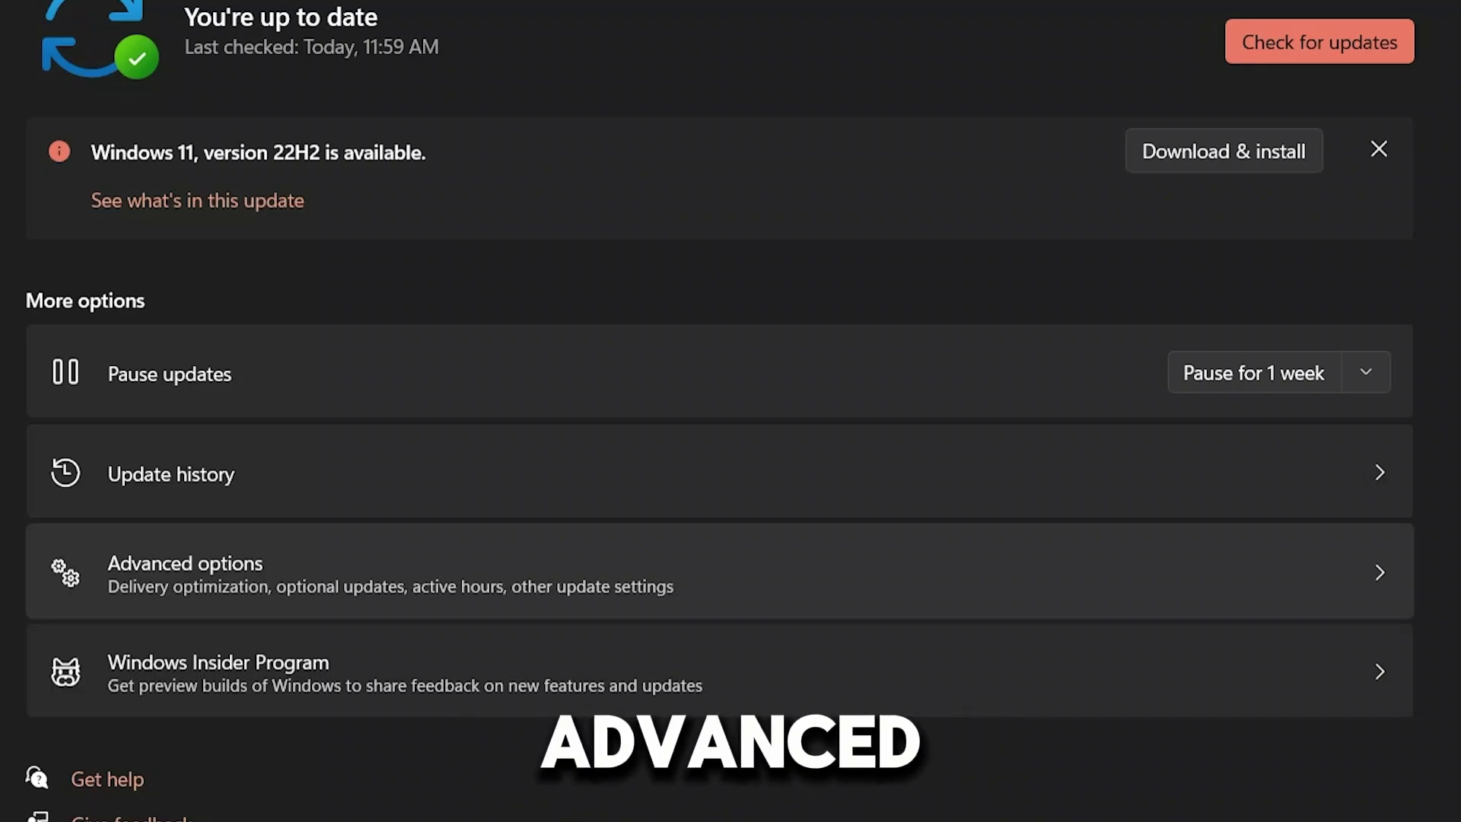
left_click(719, 578)
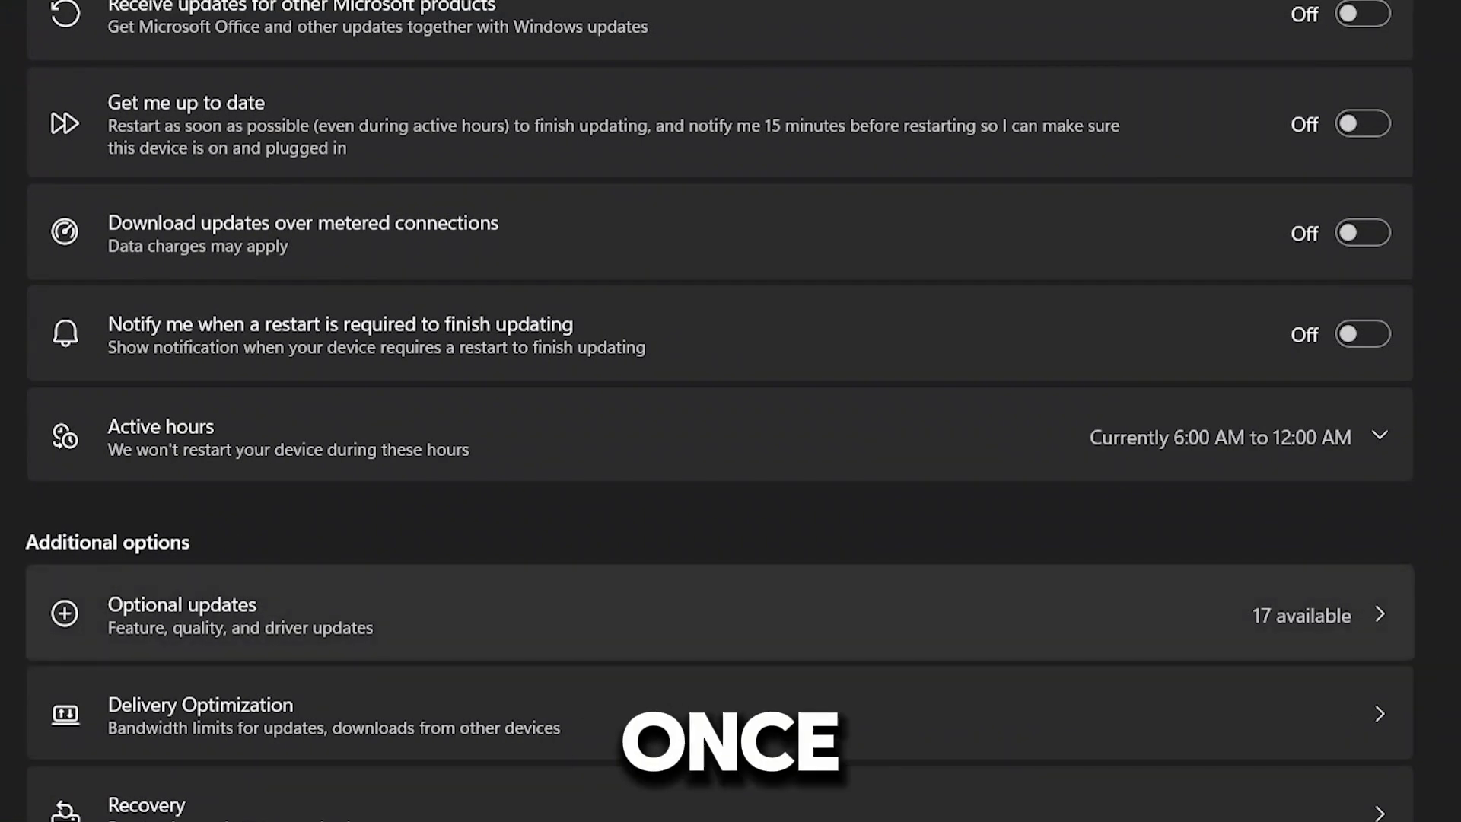
scroll(719, 411, "down", 3)
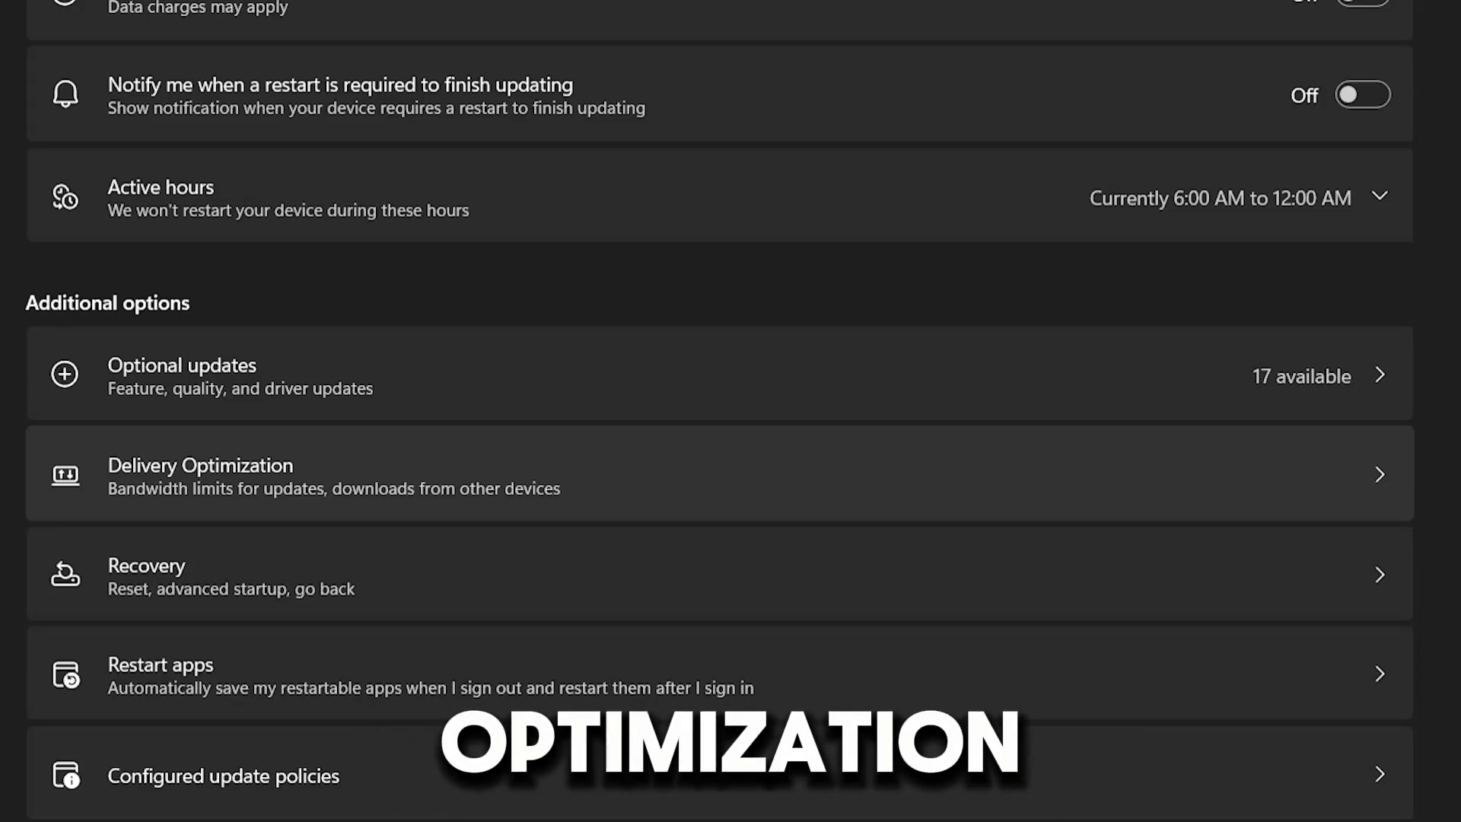
left_click(719, 473)
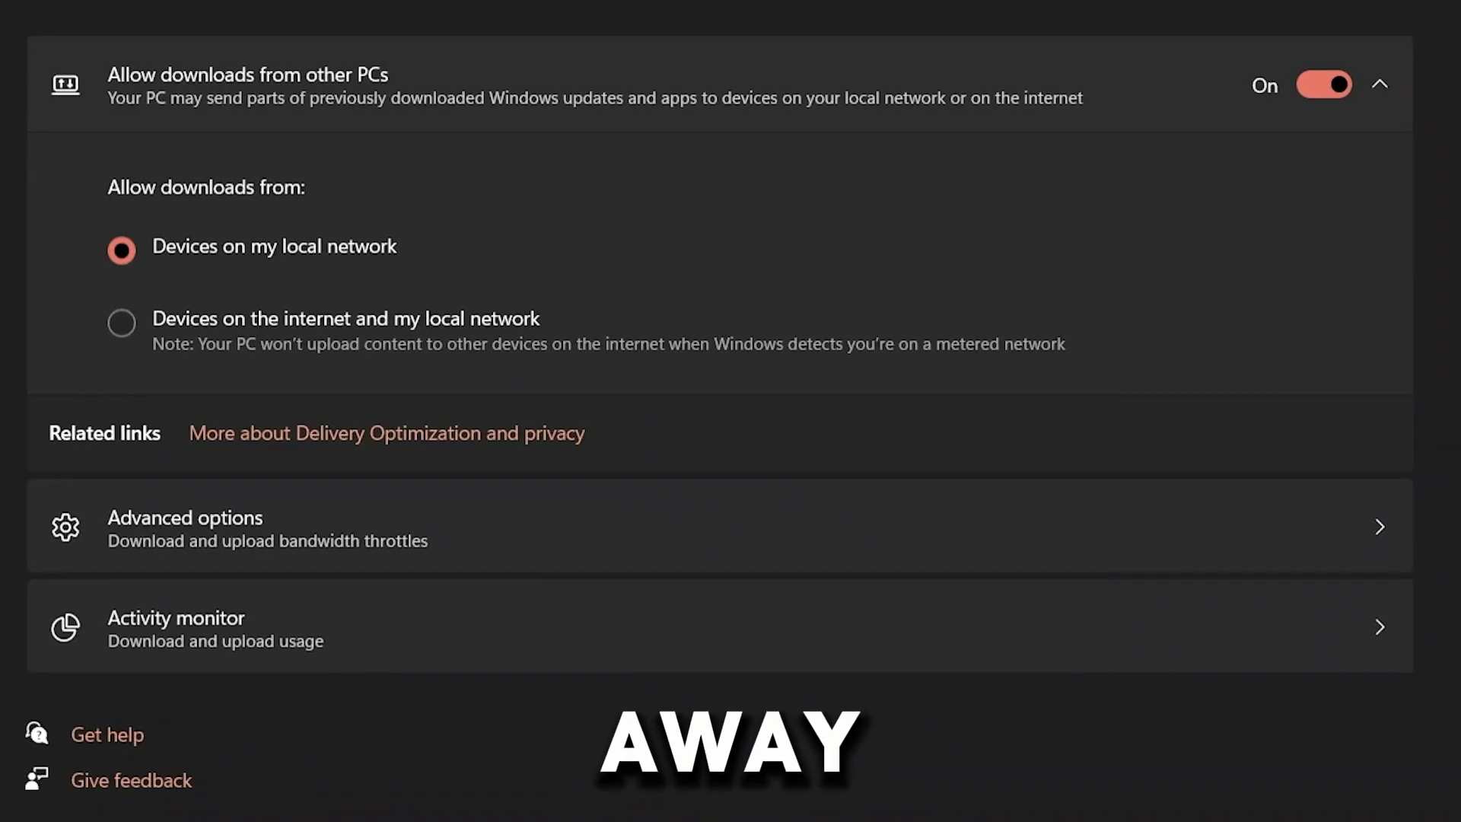